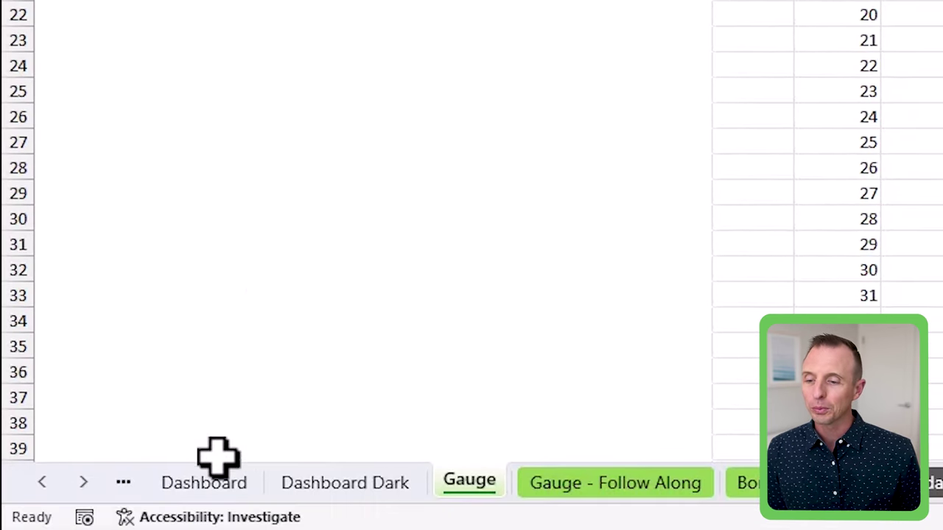
pyautogui.click(211, 485)
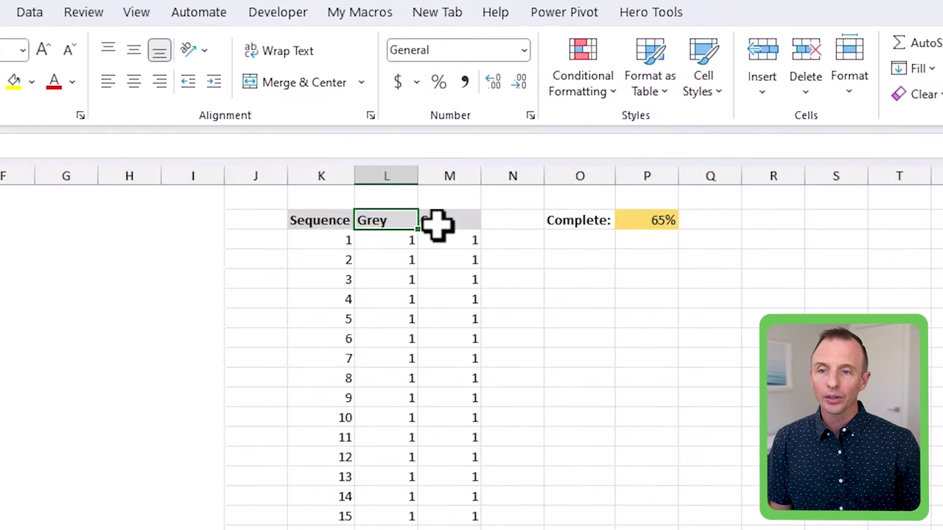
# - Select L2:M103, covering the Grey and Color columns from their headers down
pyautogui.click(398, 218)
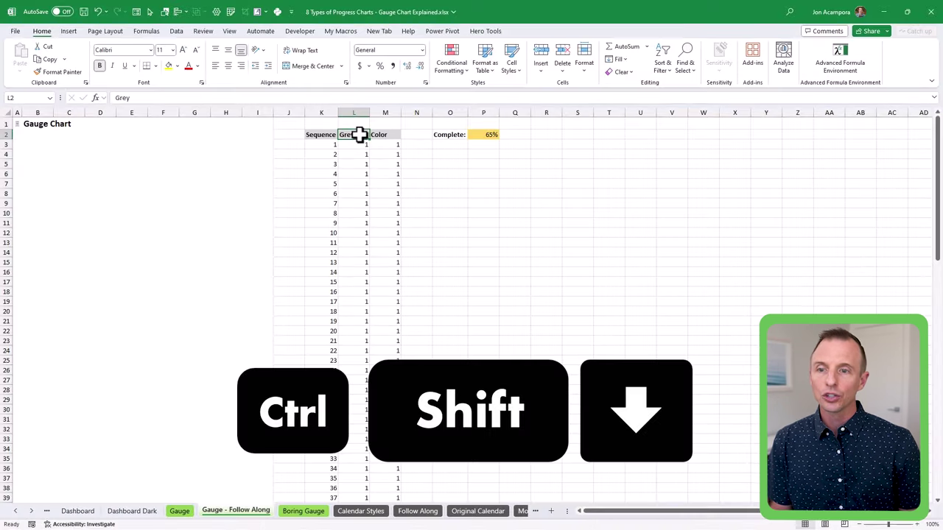
pyautogui.hotkey('ctrl', 'shift', 'Down')
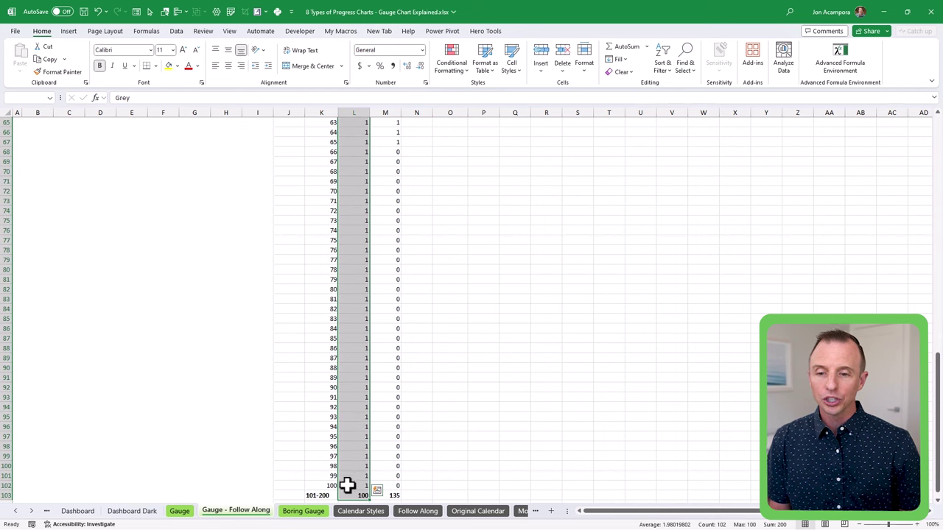
pyautogui.hotkey('shift', 'Right')
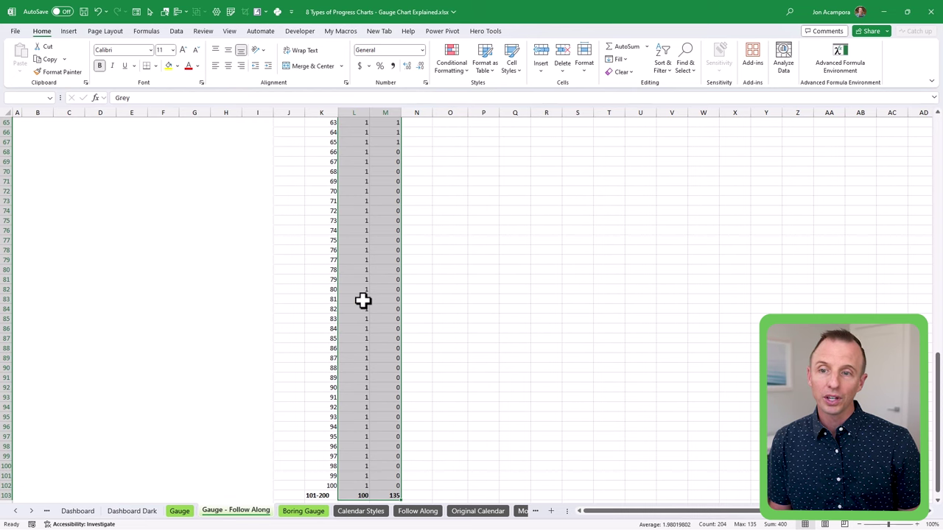
pyautogui.scroll(20, 363, 301)
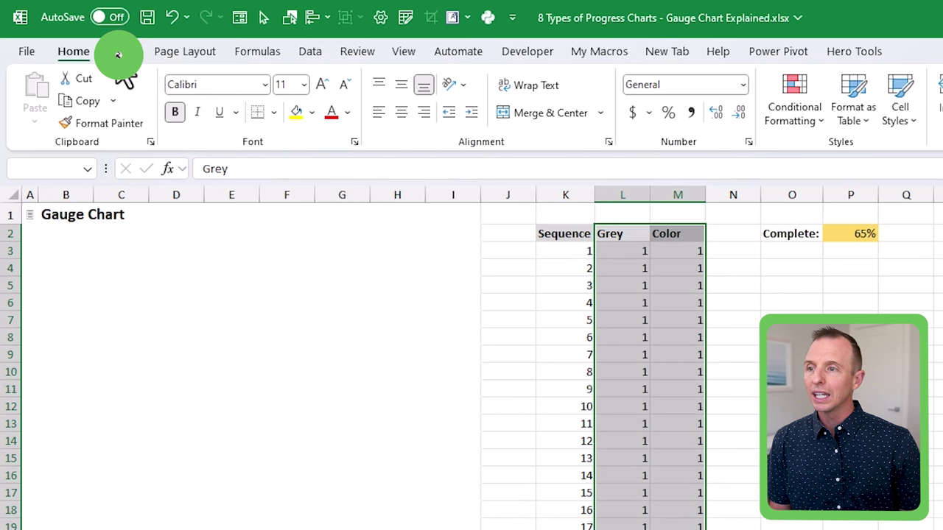
# - Insert a Doughnut chart of the selection, move it under the Gauge Chart heading, and enlarge it
pyautogui.click(118, 55)
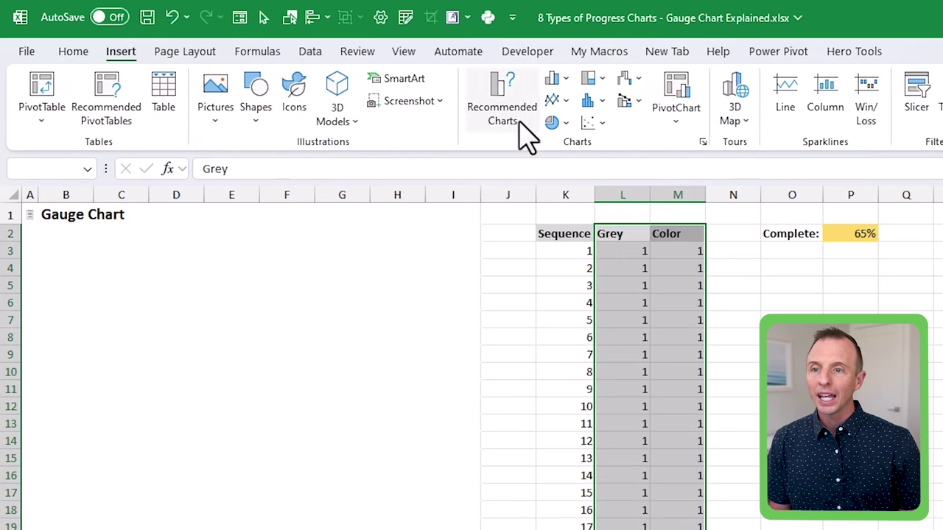
pyautogui.click(553, 123)
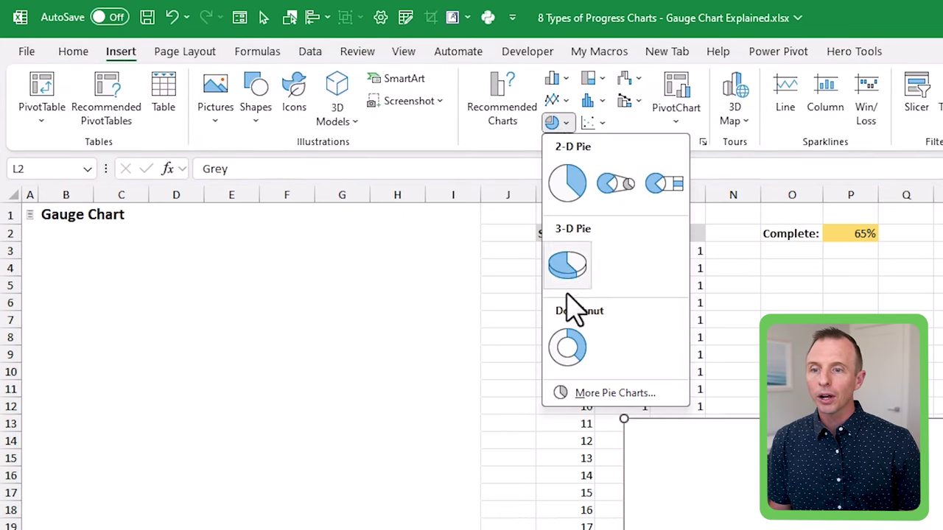
pyautogui.click(568, 350)
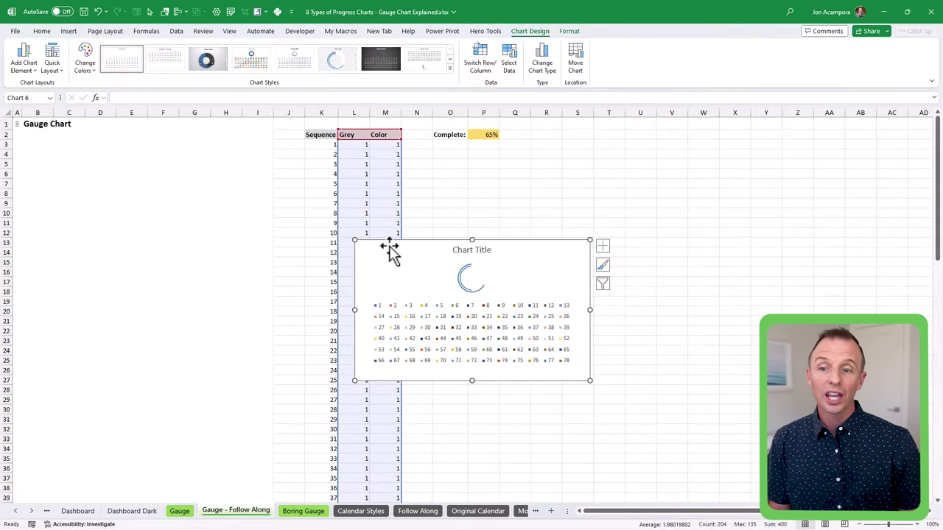
pyautogui.moveTo(417, 246); pyautogui.dragTo(78, 133)
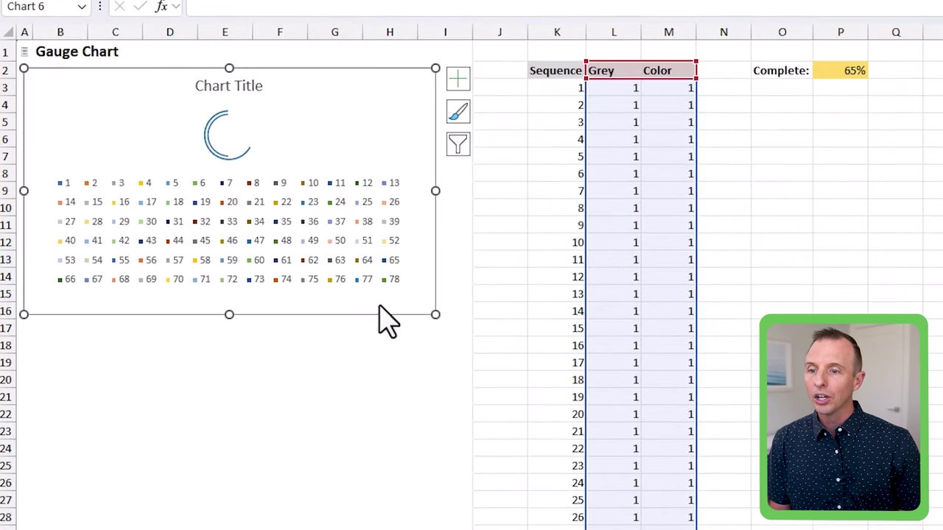
pyautogui.moveTo(436, 315); pyautogui.dragTo(454, 448)
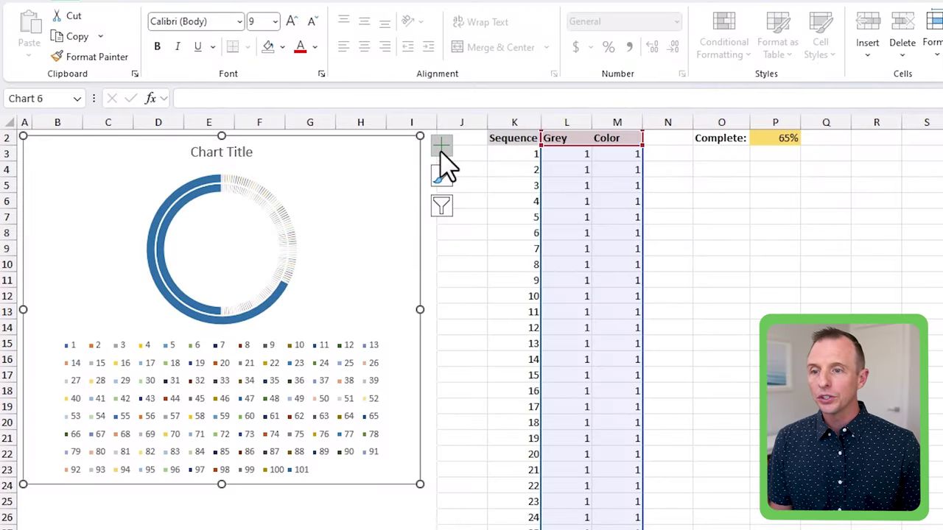
# - Turn off the doughnut chart's legend through Chart Elements
pyautogui.click(441, 149)
pyautogui.click(480, 196)
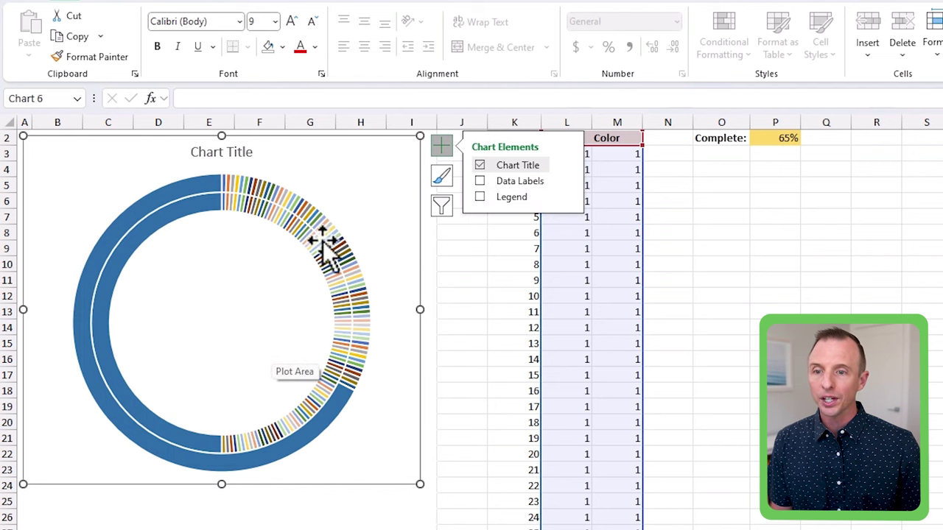
pyautogui.click(566, 217)
# - Check the Grey column values by jumping from L3 to the column bottom and back
pyautogui.scroll(1, 565, 217)
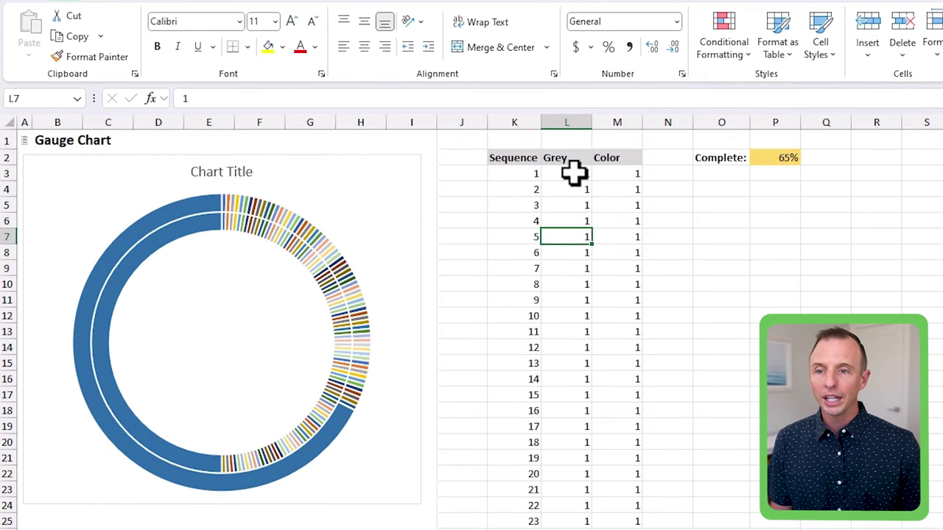
pyautogui.click(571, 174)
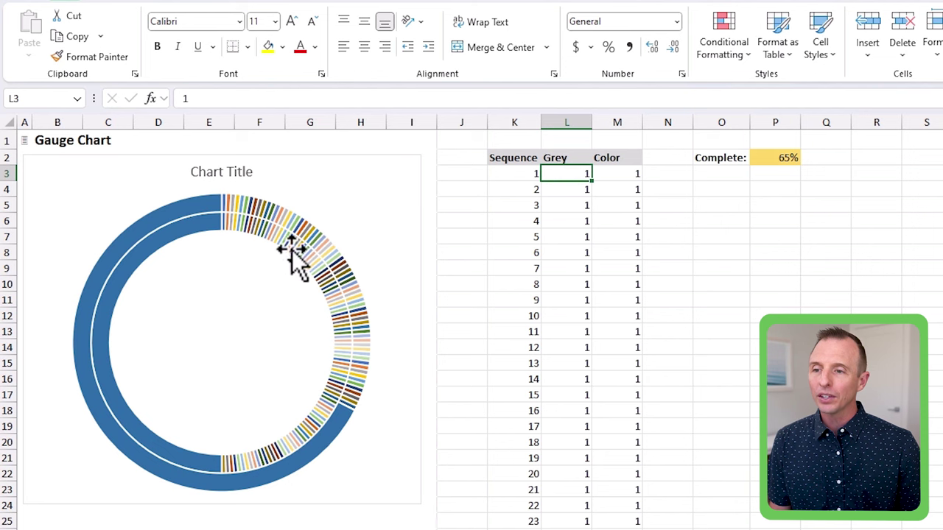
pyautogui.moveTo(198, 233)
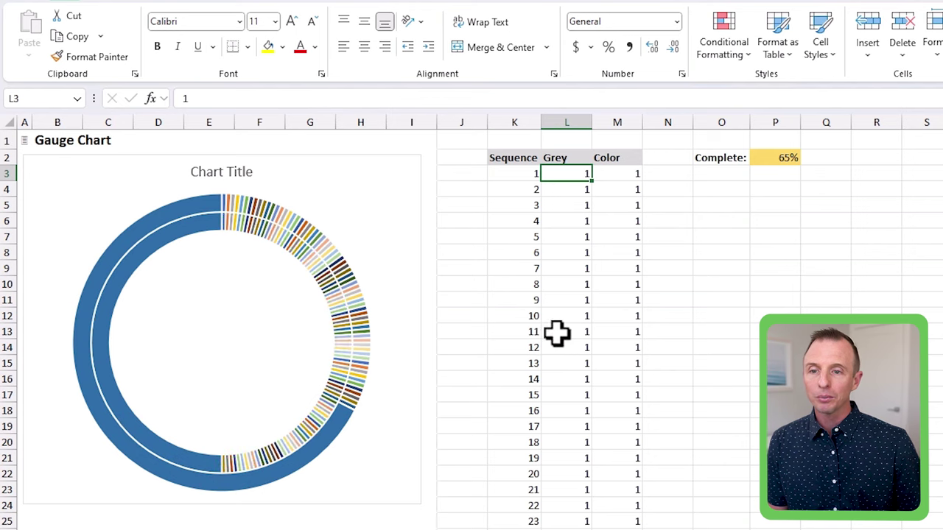
pyautogui.hotkey('ctrl', 'Down')
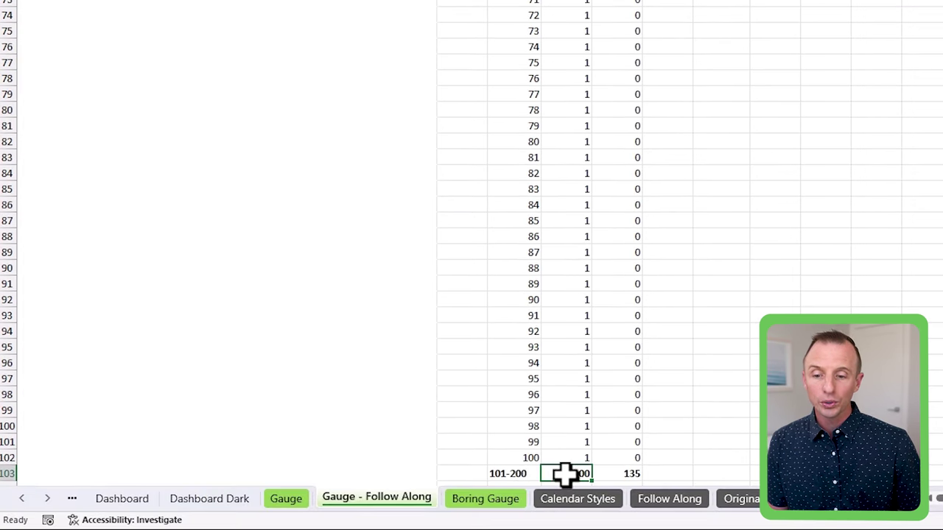
pyautogui.hotkey('ctrl', 'Up')
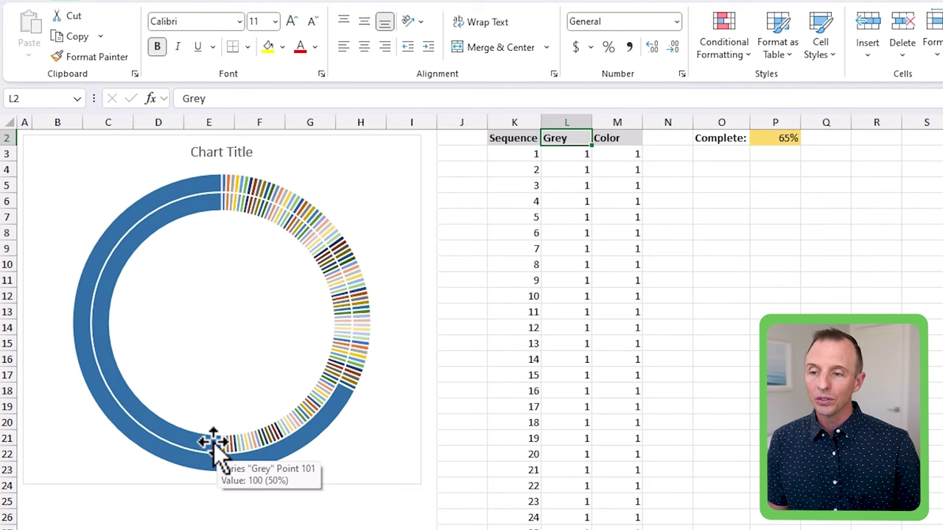
pyautogui.click(616, 154)
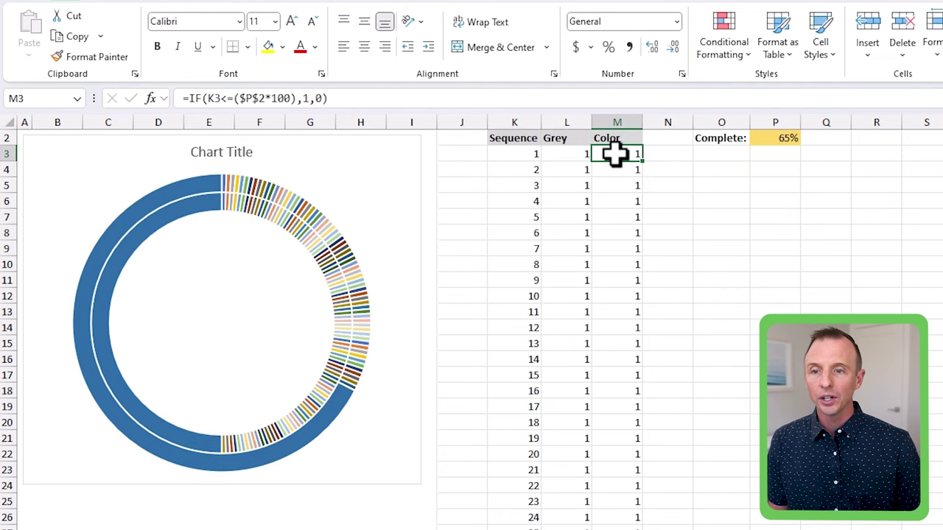
pyautogui.scroll(1, 627, 154)
pyautogui.click(773, 158)
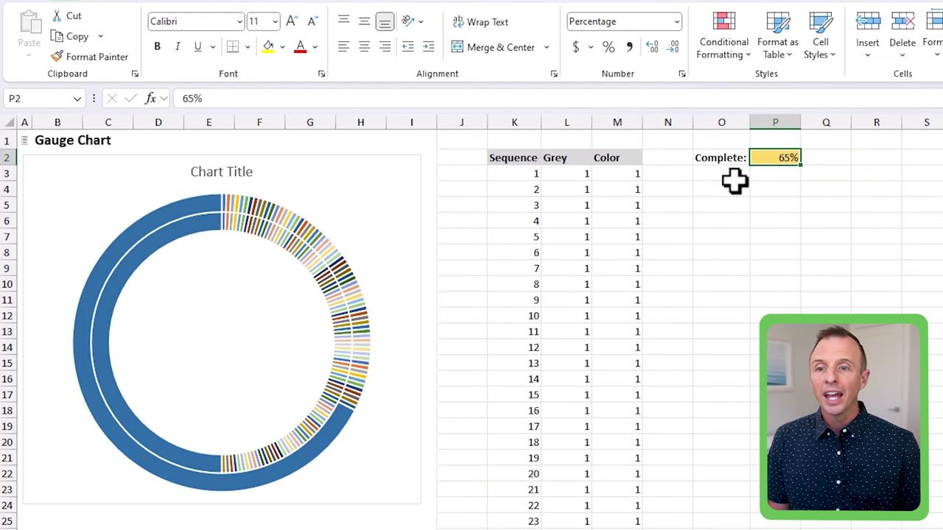
pyautogui.click(621, 174)
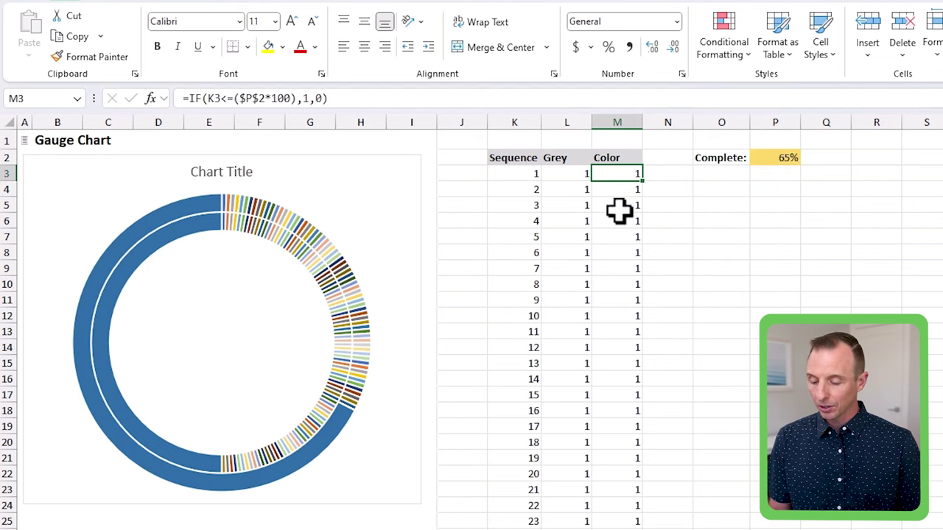
pyautogui.press('F2')
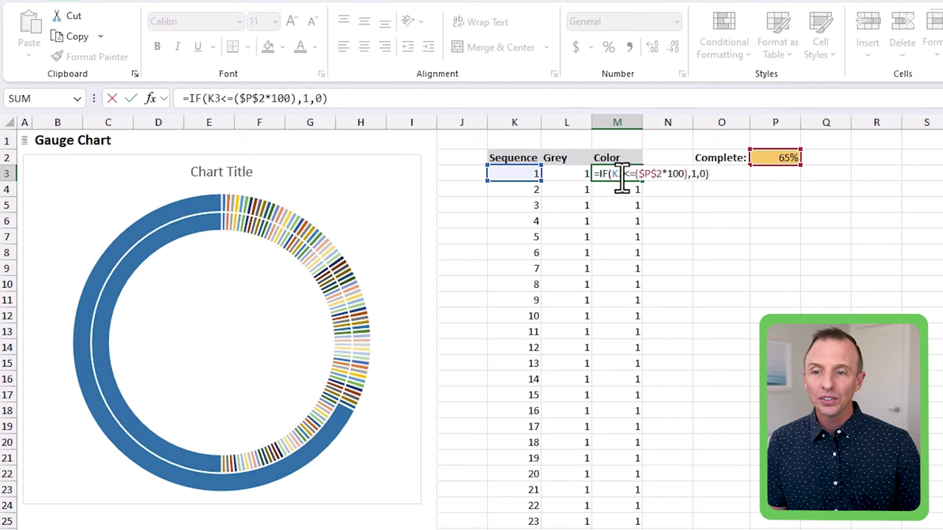
pyautogui.click(616, 175)
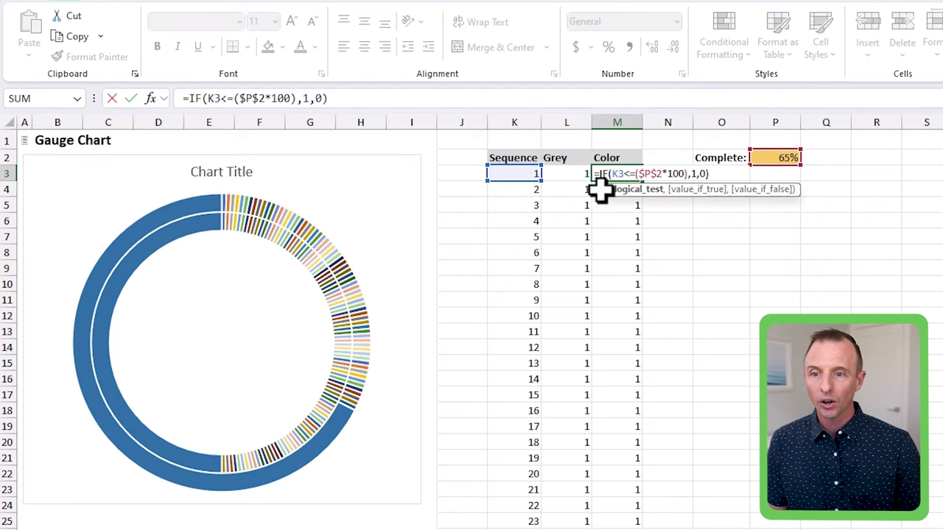
pyautogui.moveTo(612, 174); pyautogui.dragTo(642, 174)
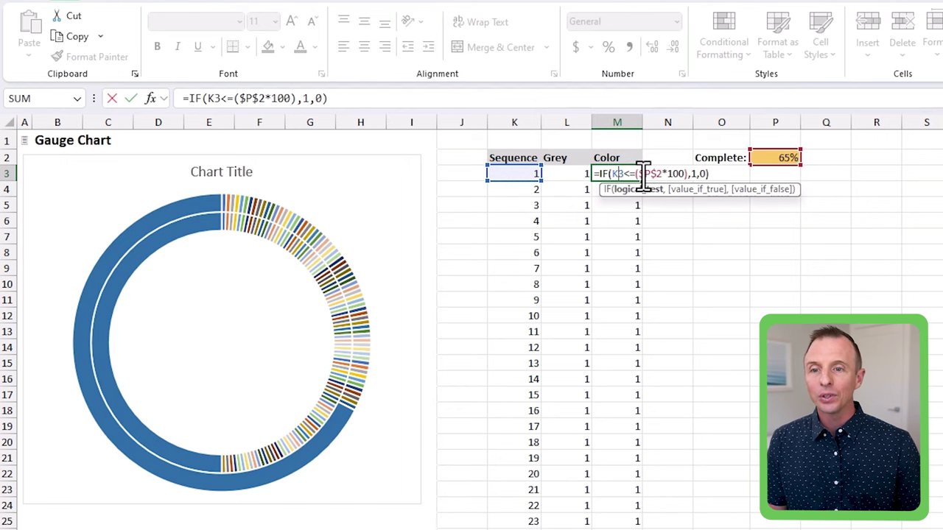
pyautogui.click(692, 190)
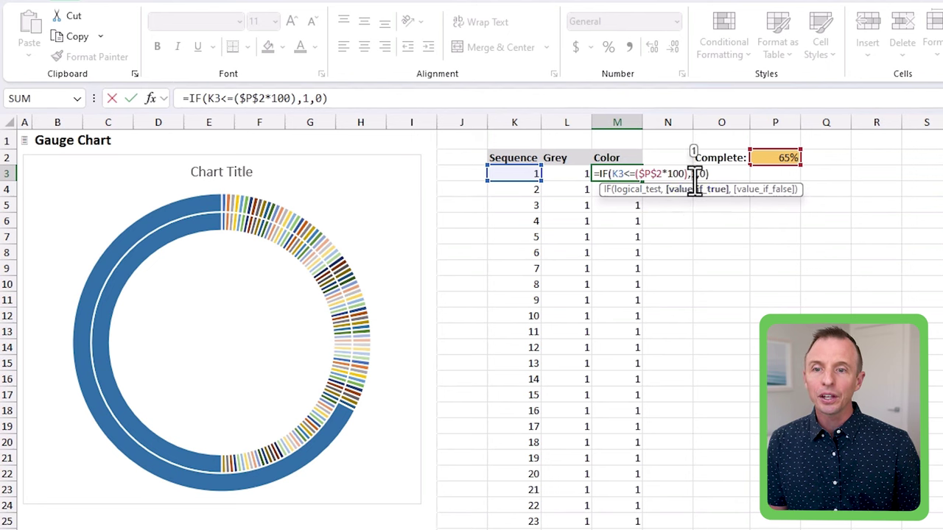
pyautogui.click(753, 191)
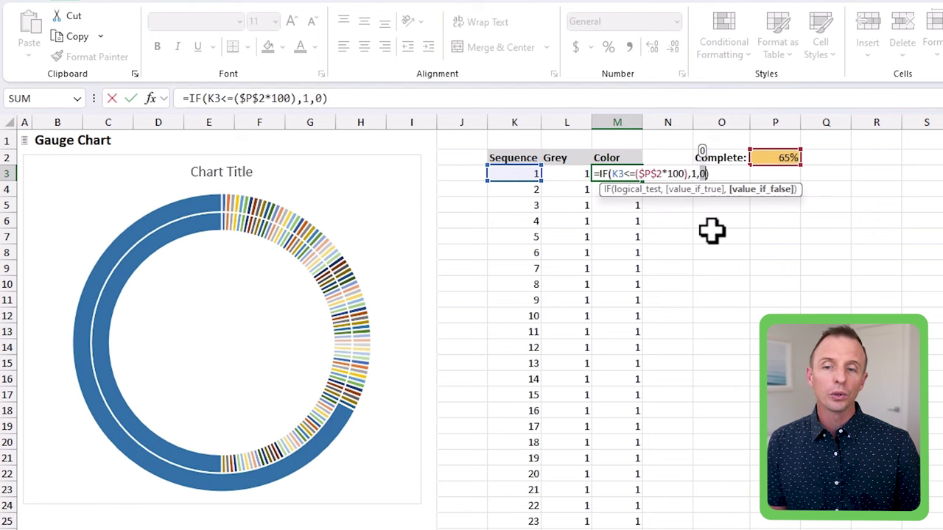
pyautogui.hotkey('ctrl', 'Return')
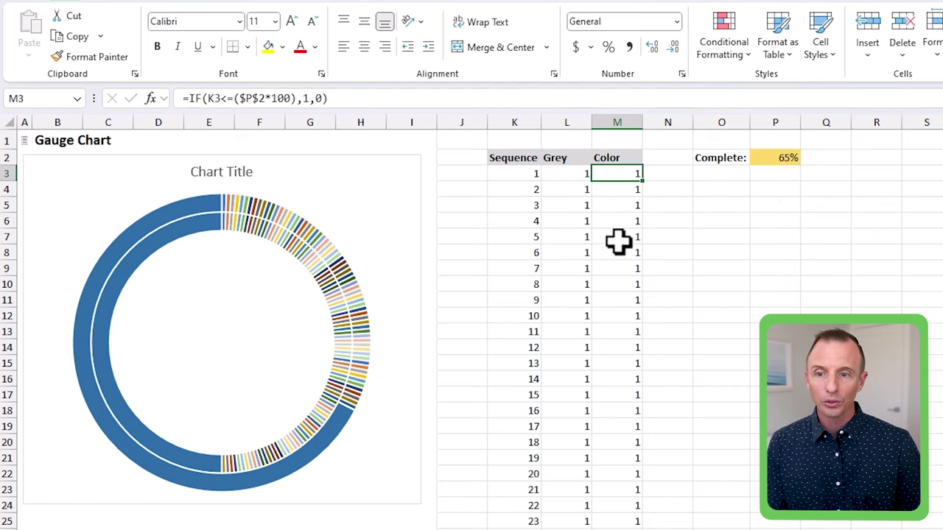
pyautogui.scroll(-12, 616, 242)
pyautogui.scroll(-5, 617, 243)
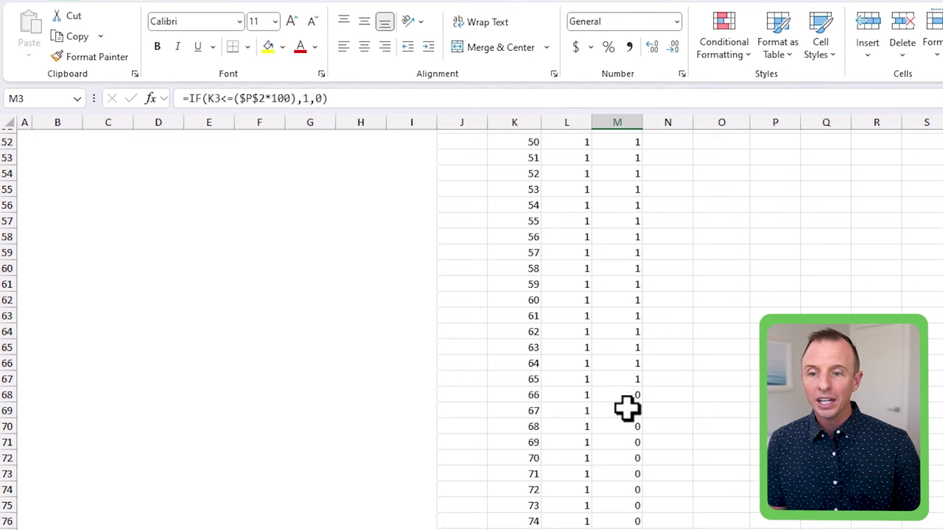
pyautogui.moveTo(627, 396); pyautogui.dragTo(617, 520)
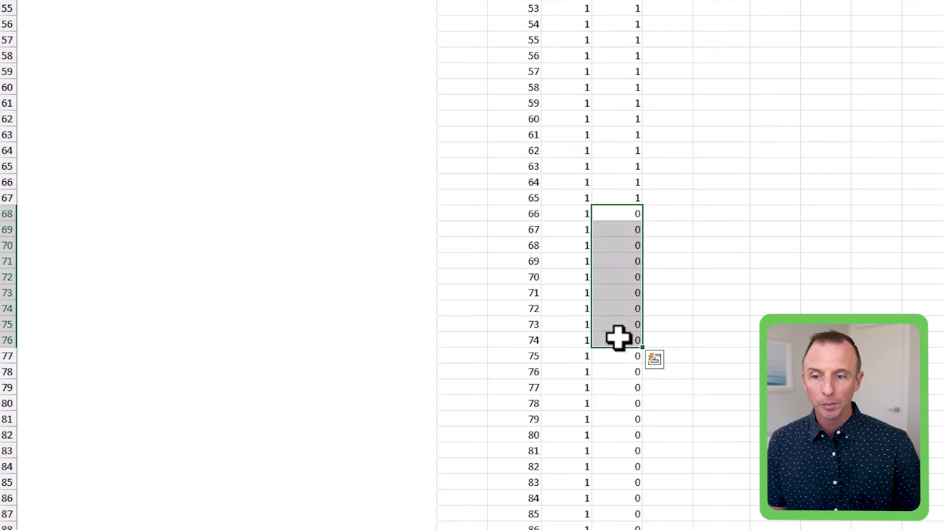
pyautogui.scroll(-7, 617, 338)
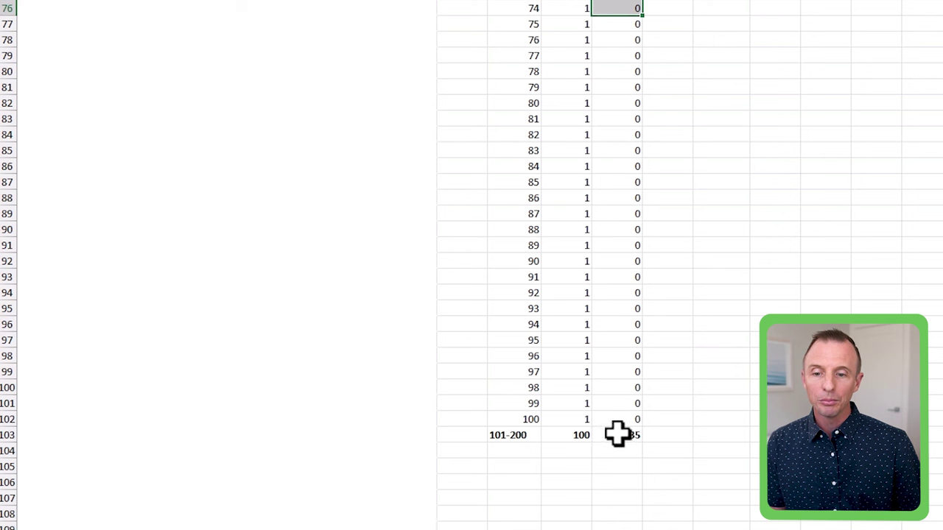
pyautogui.click(618, 436)
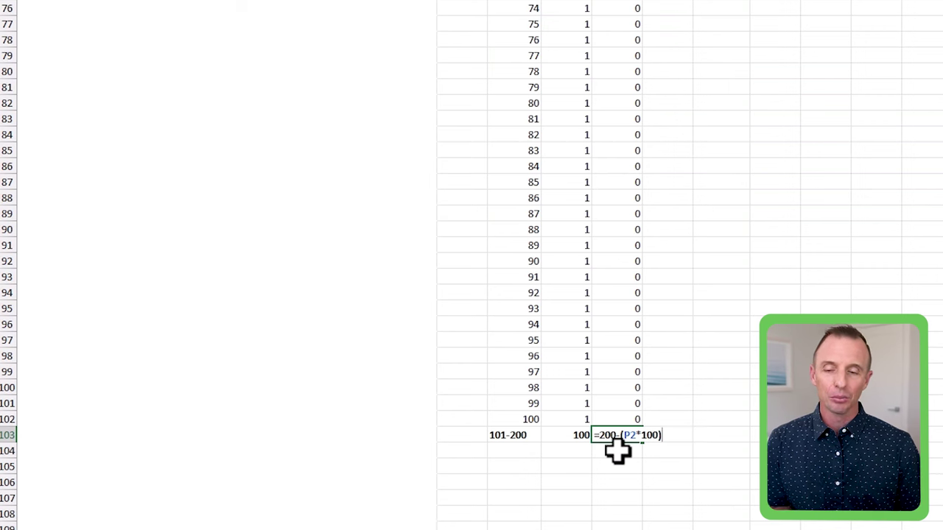
pyautogui.press('Escape')
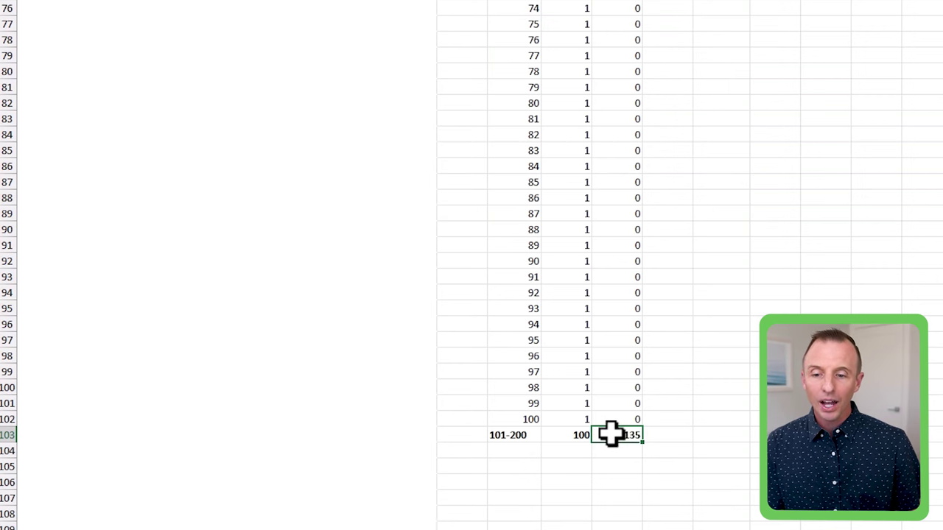
pyautogui.scroll(20, 611, 435)
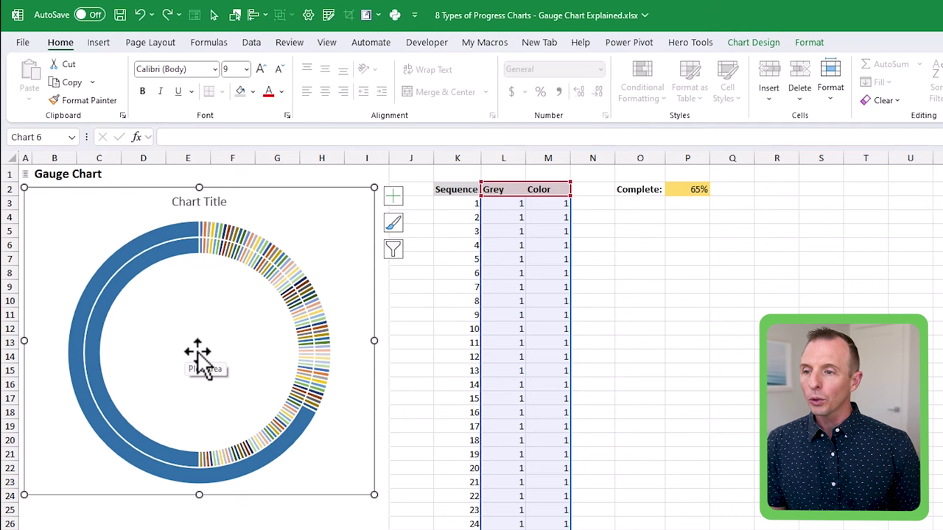
# - Give the Grey series a White, Background 1, Darker 15% shape fill
pyautogui.click(173, 252)
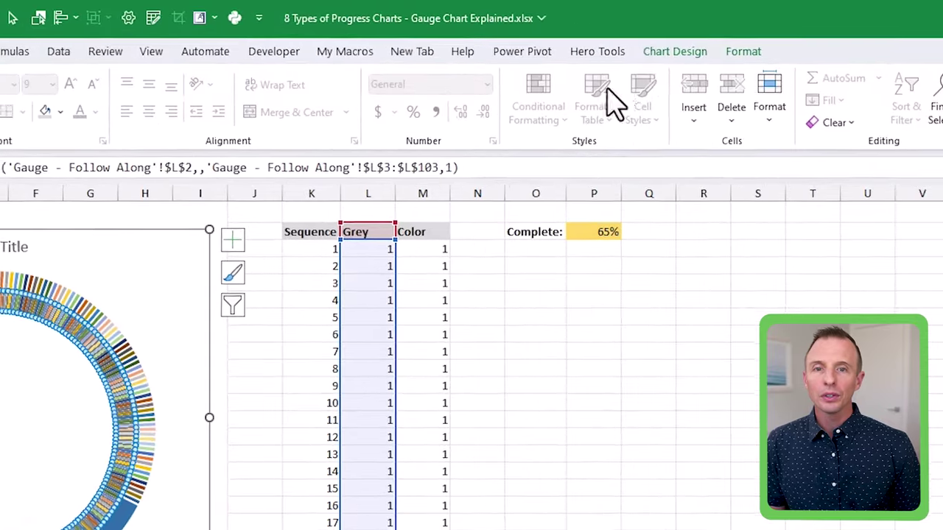
pyautogui.click(741, 52)
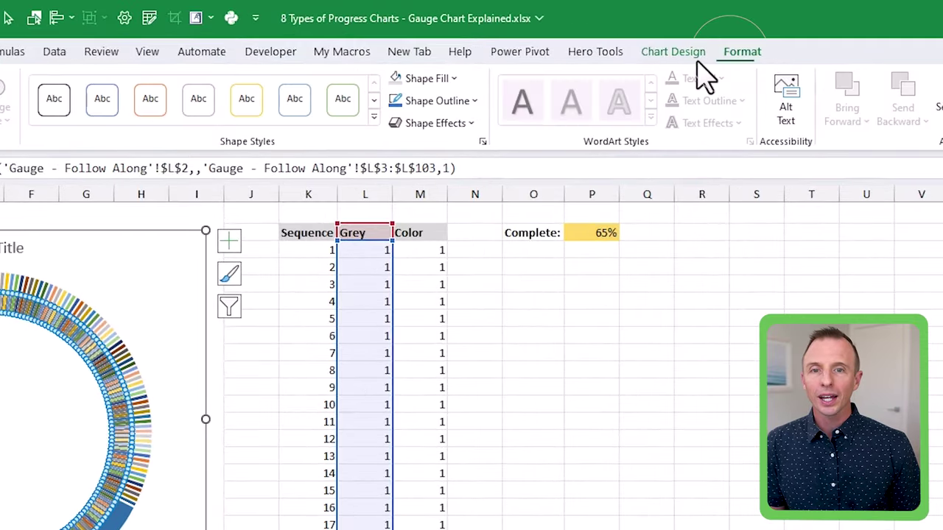
pyautogui.click(119, 70)
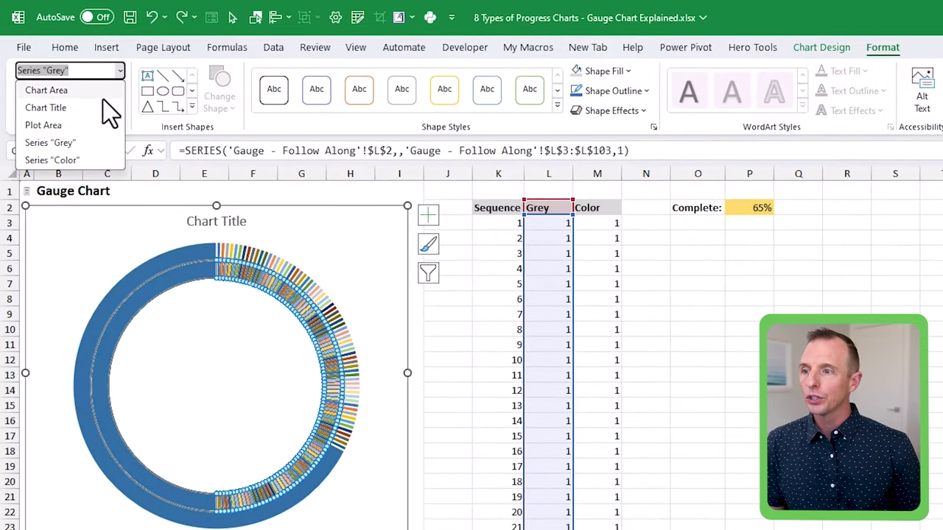
pyautogui.click(62, 143)
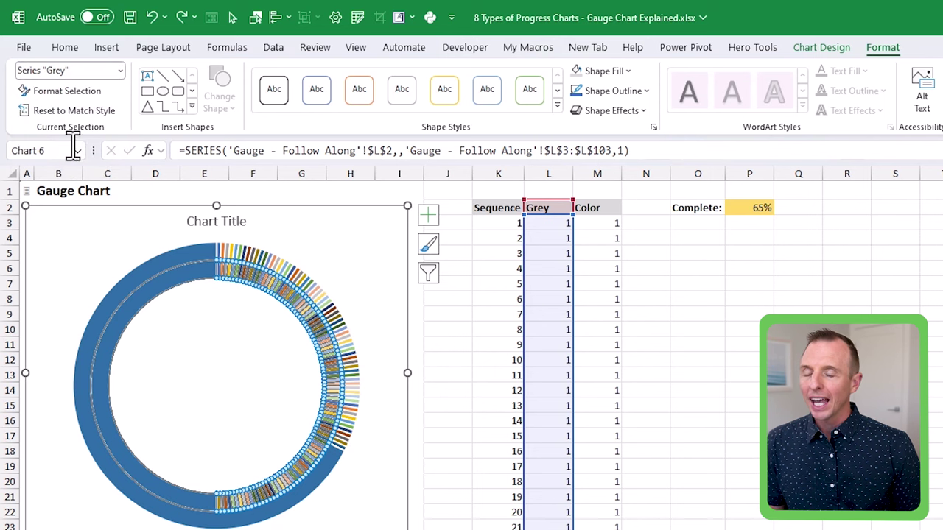
pyautogui.click(602, 74)
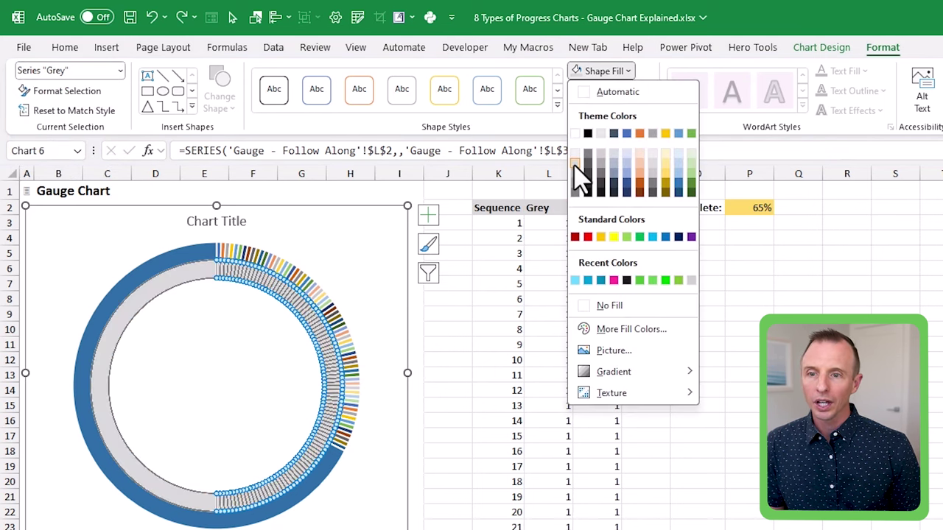
pyautogui.click(574, 162)
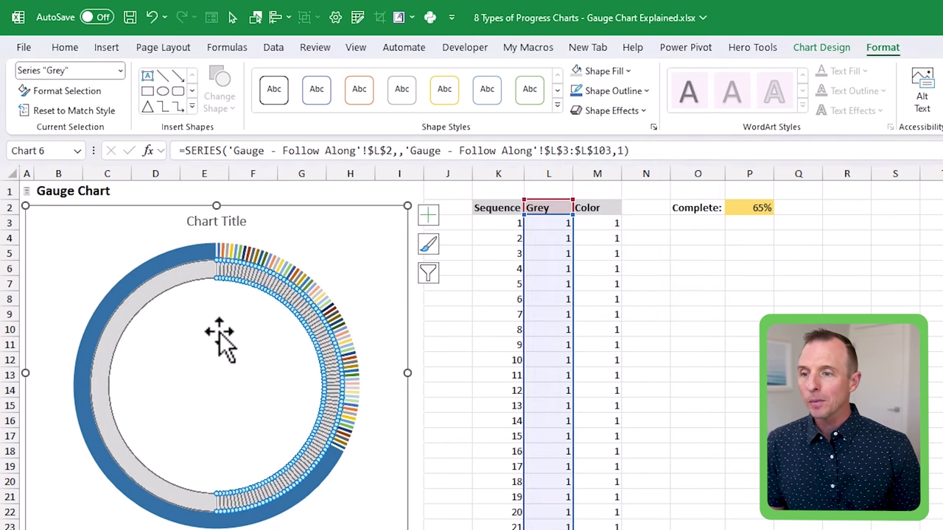
# - Set the Grey ring's large Point 101 slice to No Fill
pyautogui.click(177, 279)
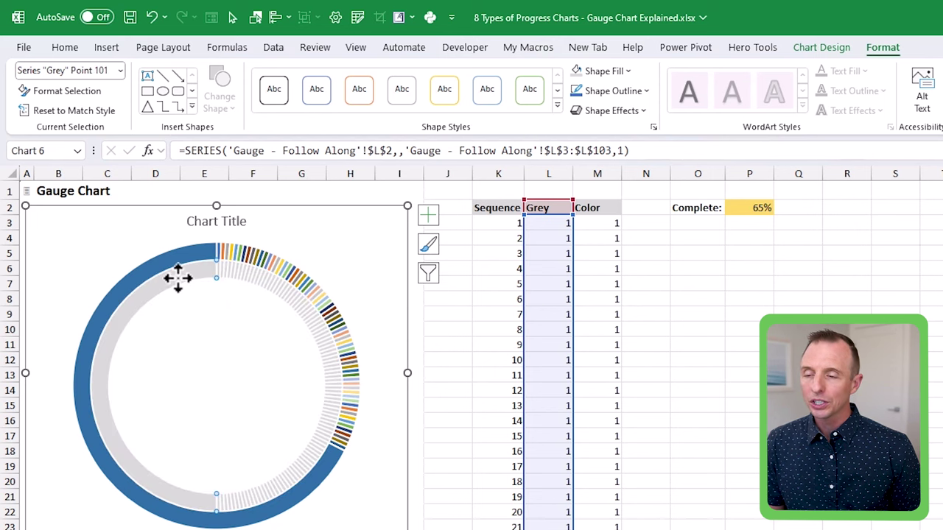
pyautogui.click(177, 279)
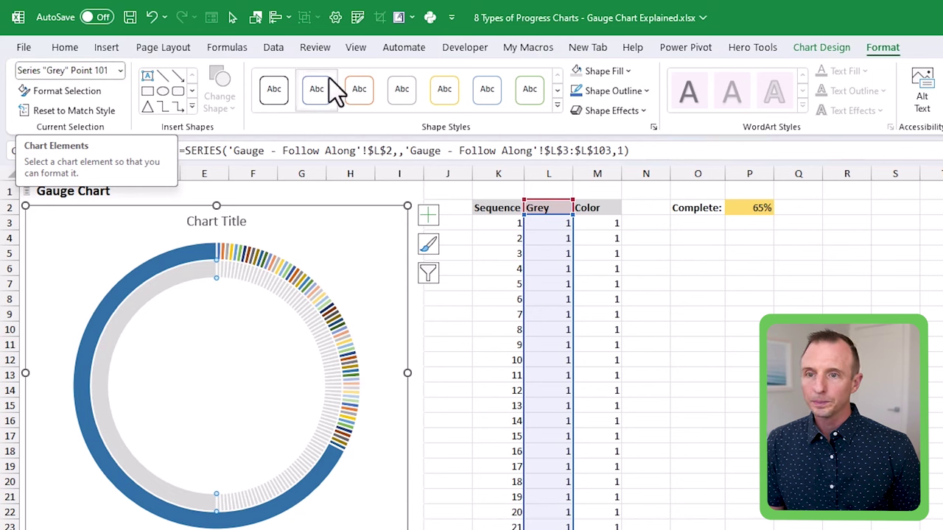
pyautogui.click(601, 71)
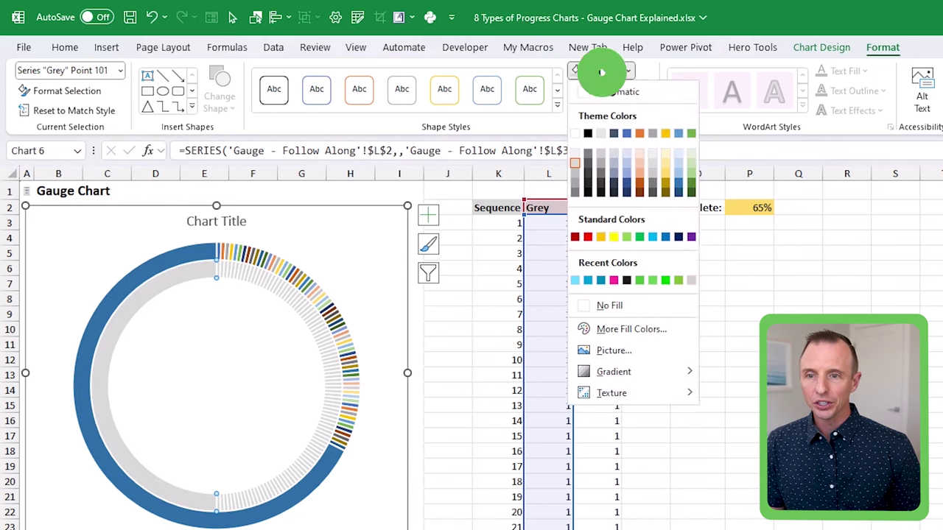
pyautogui.click(593, 313)
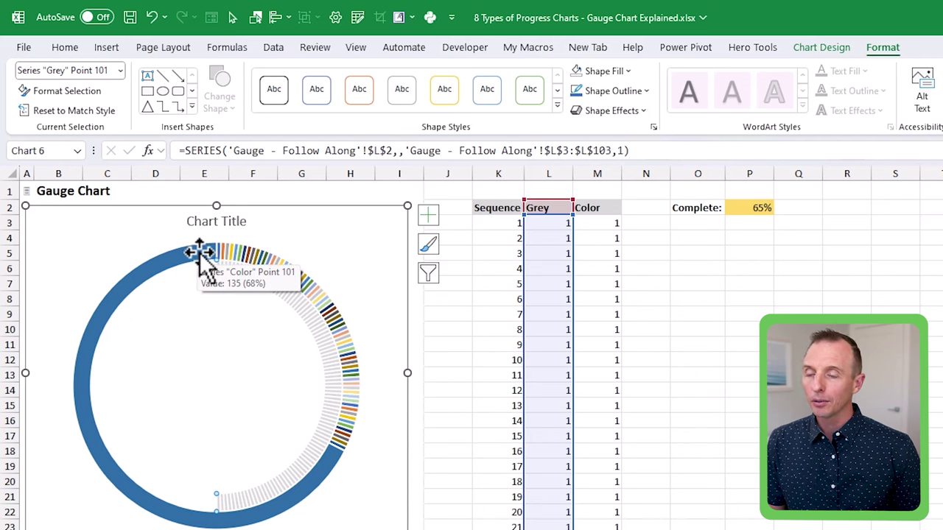
# - Fill the entire Color series with Light Green from Standard Colors
pyautogui.click(199, 254)
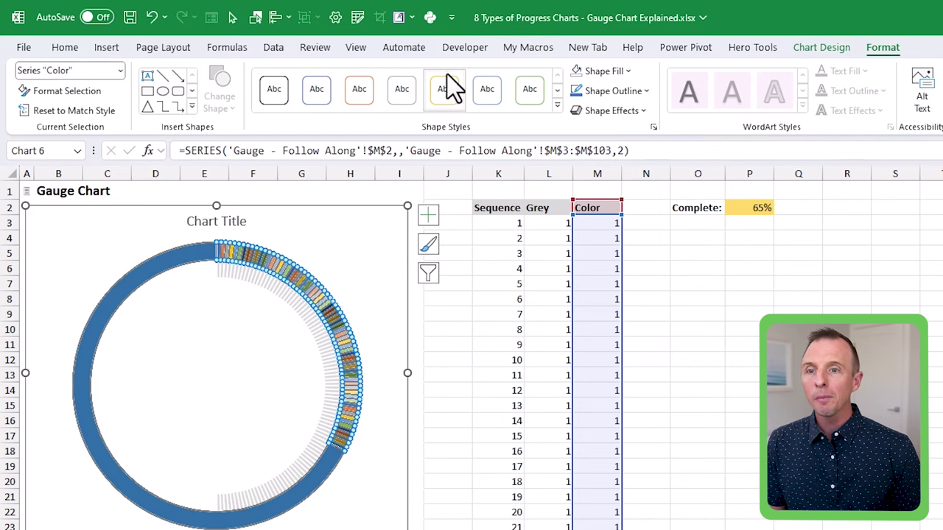
pyautogui.click(608, 72)
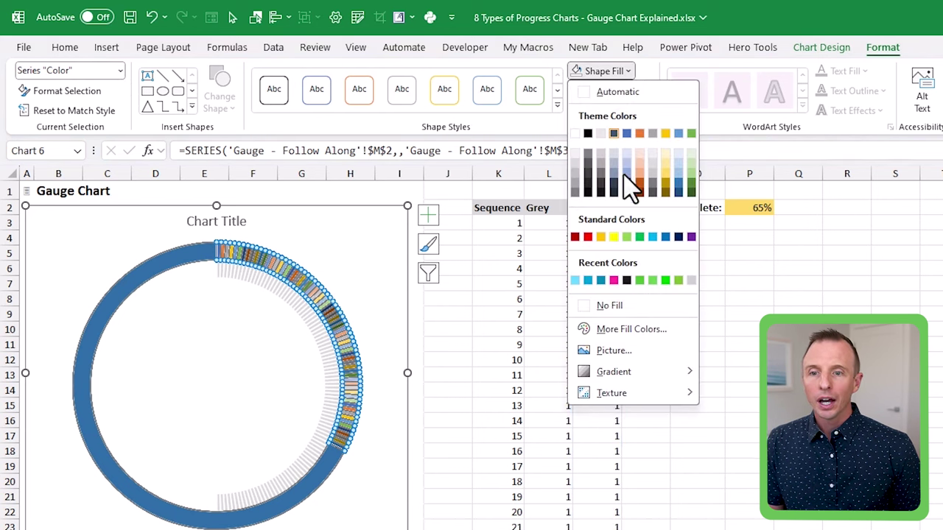
pyautogui.click(626, 237)
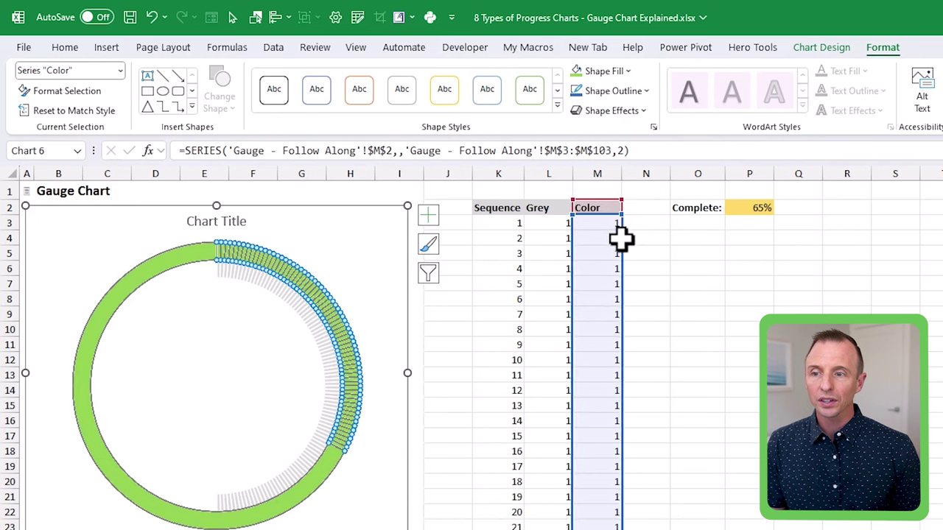
# - Set the Color ring's large Point 101 slice to No Fill
pyautogui.click(176, 257)
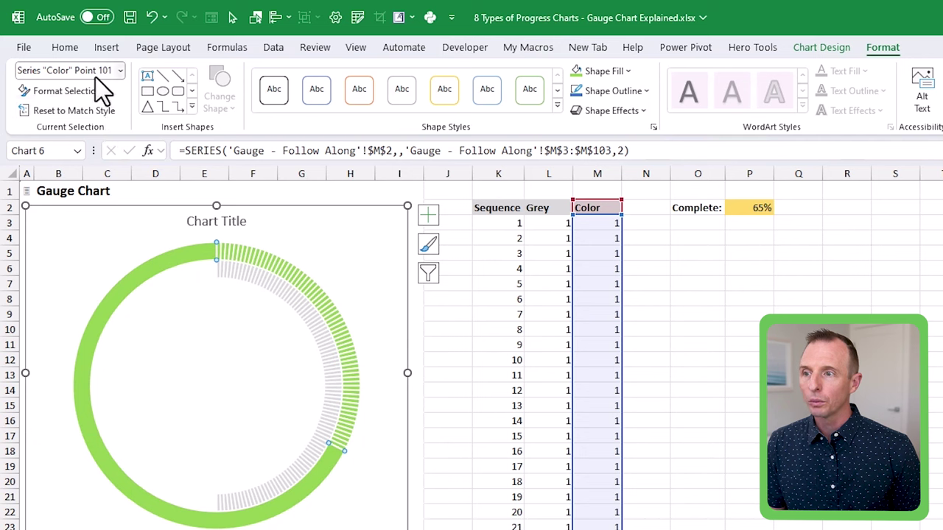
pyautogui.click(603, 74)
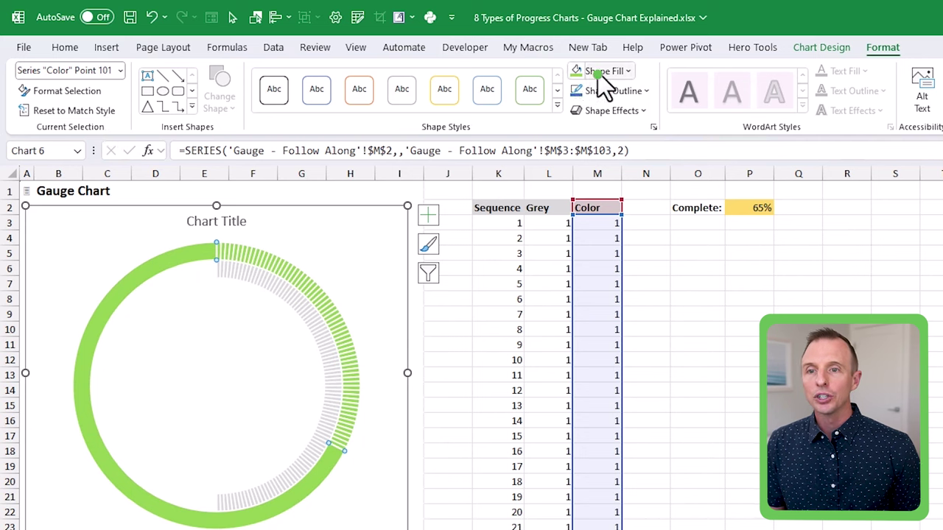
pyautogui.click(605, 305)
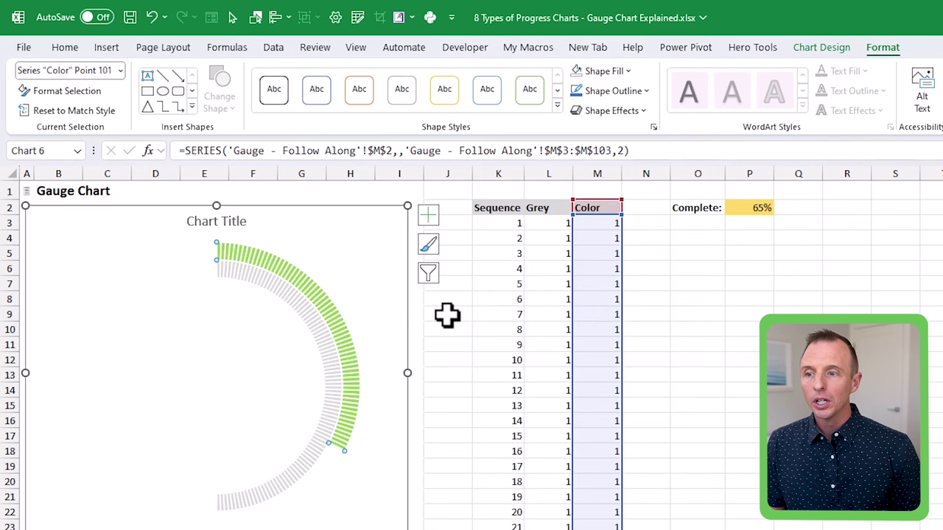
pyautogui.click(235, 327)
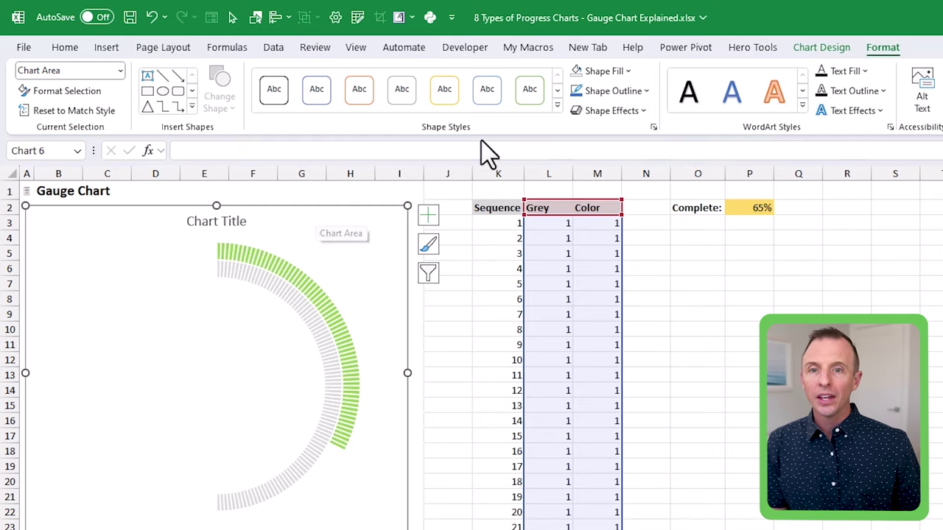
# - Open Change Chart Type from the Chart Design tab
pyautogui.click(813, 50)
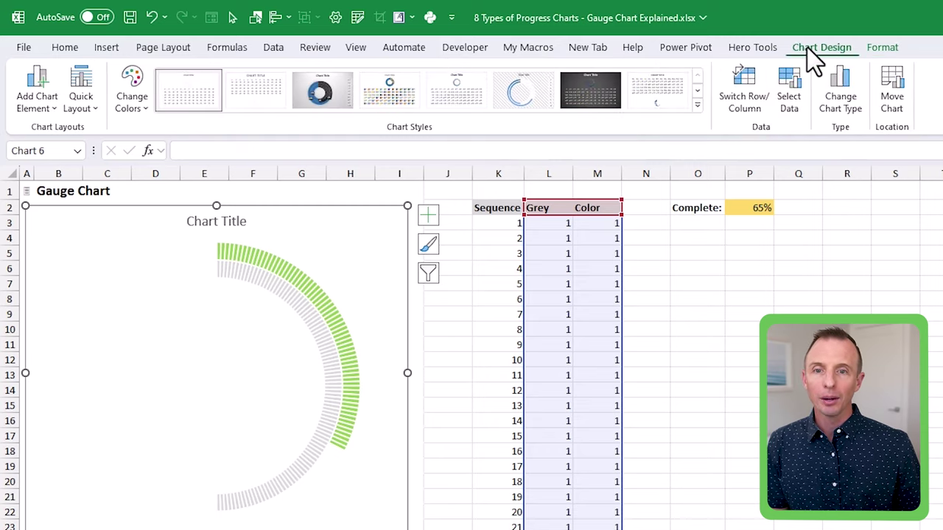
pyautogui.click(840, 109)
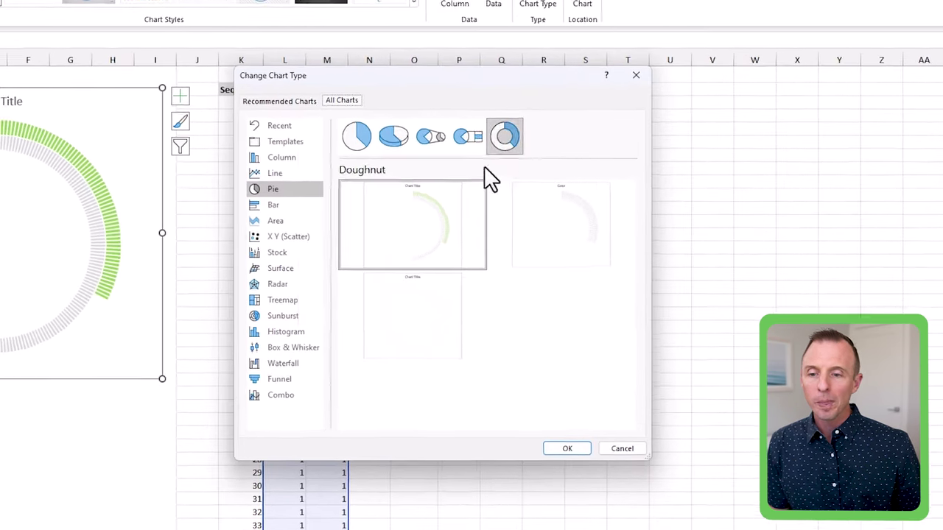
# - In Combo, make Grey and Color both Doughnut, with only Color on the secondary axis
pyautogui.moveTo(419, 283)
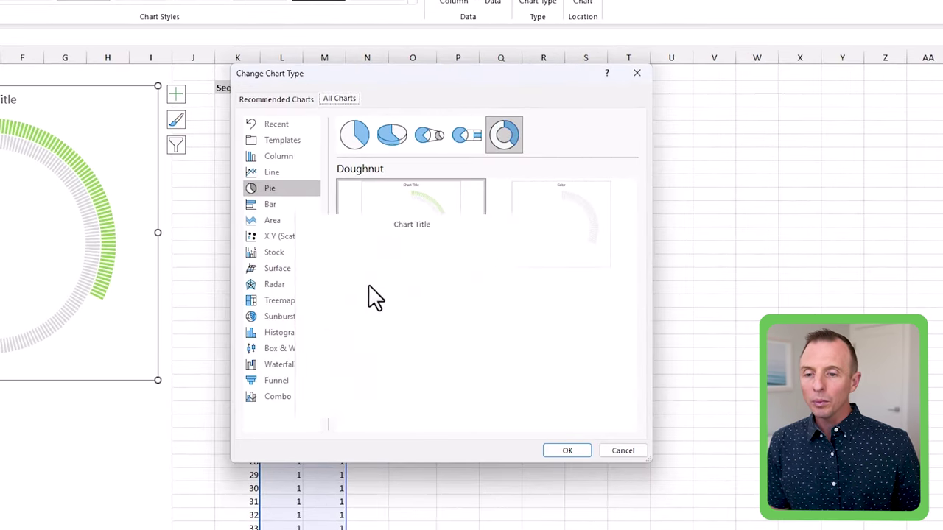
pyautogui.click(274, 398)
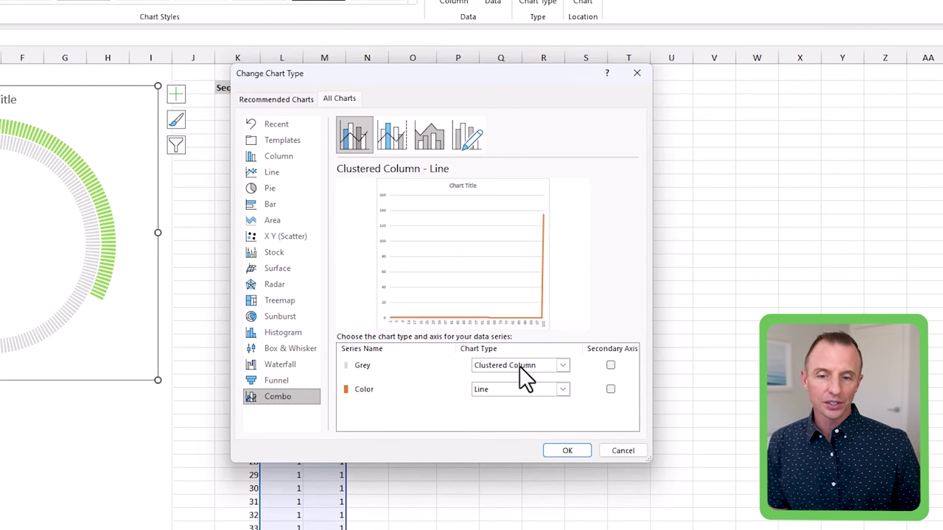
pyautogui.click(564, 365)
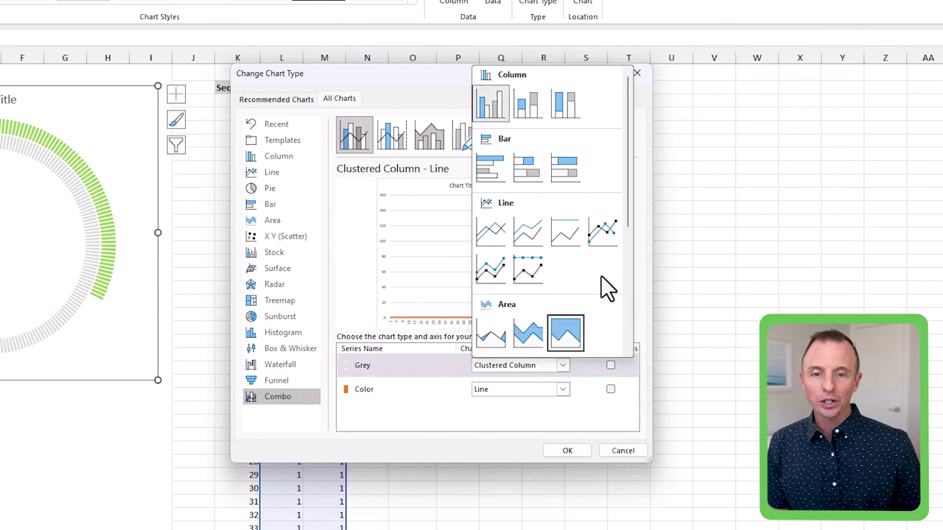
pyautogui.scroll(-3, 602, 285)
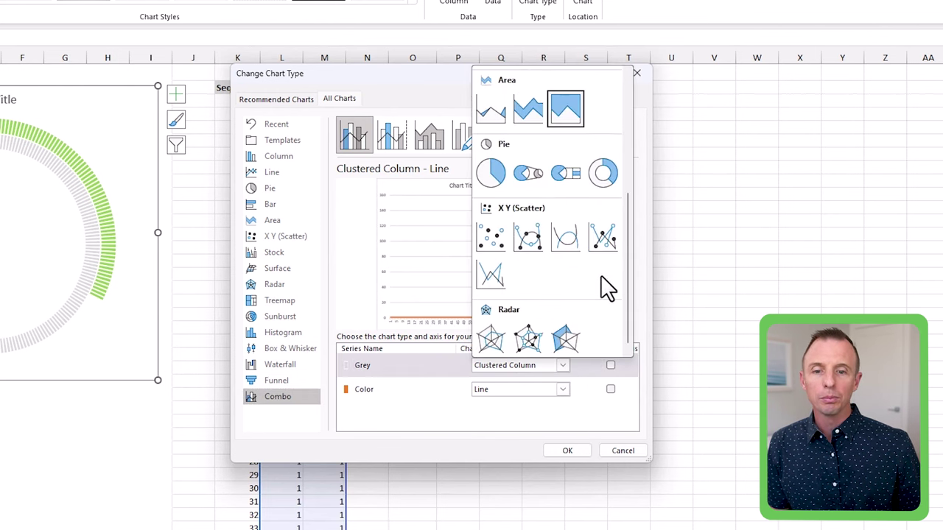
pyautogui.click(603, 175)
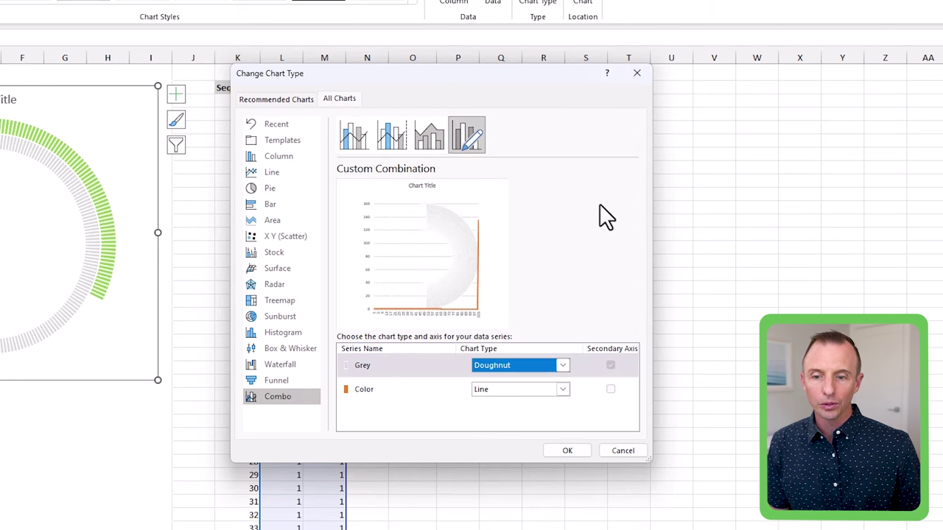
pyautogui.click(563, 389)
pyautogui.scroll(-4, 580, 295)
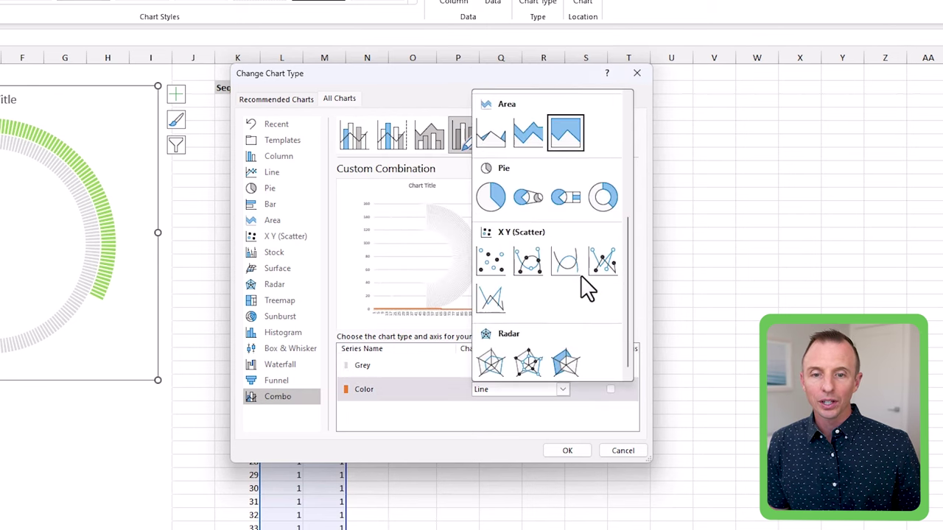
pyautogui.click(602, 195)
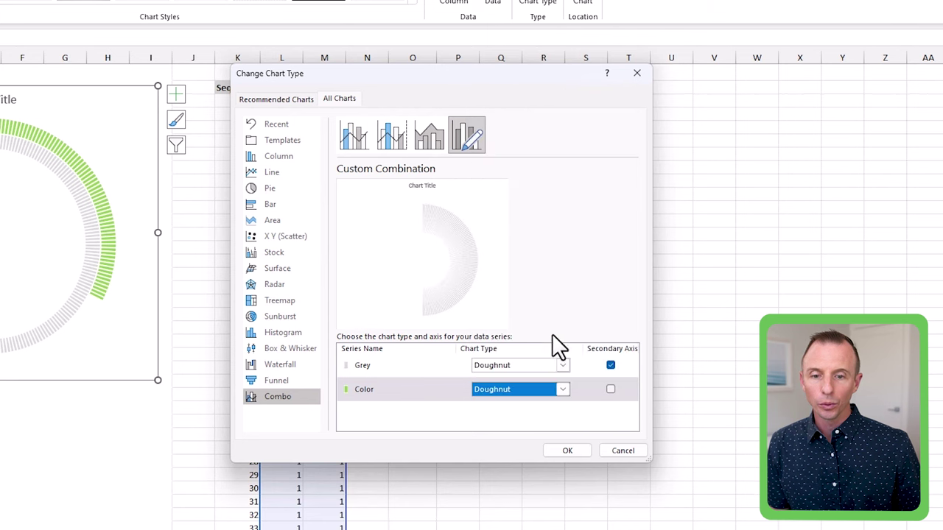
pyautogui.click(611, 366)
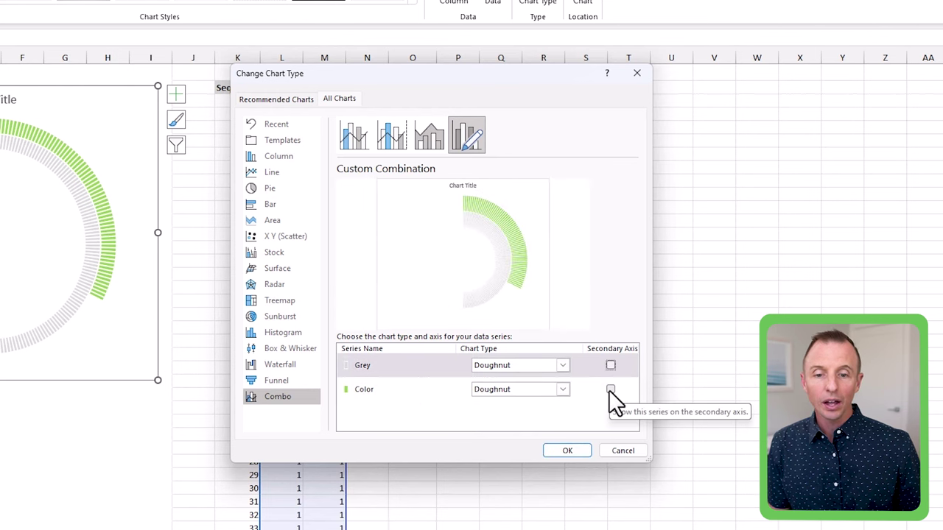
pyautogui.click(611, 390)
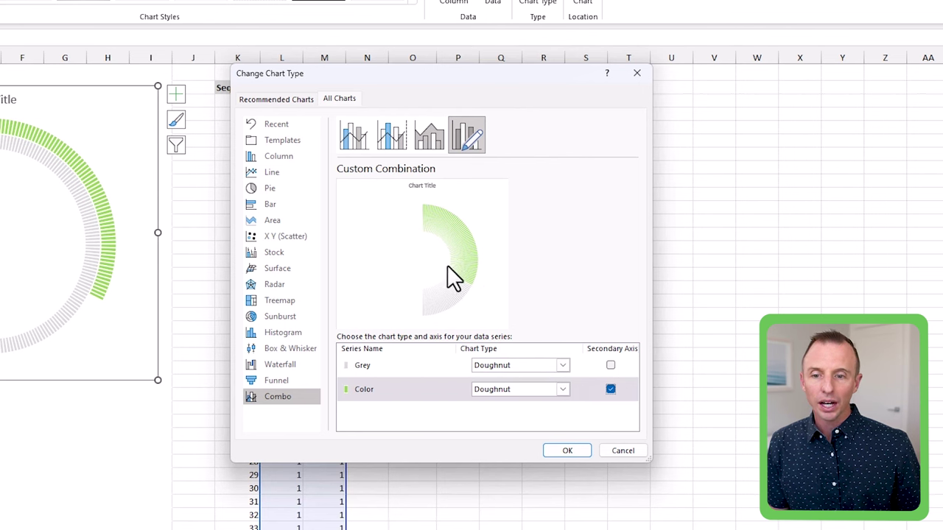
pyautogui.click(554, 452)
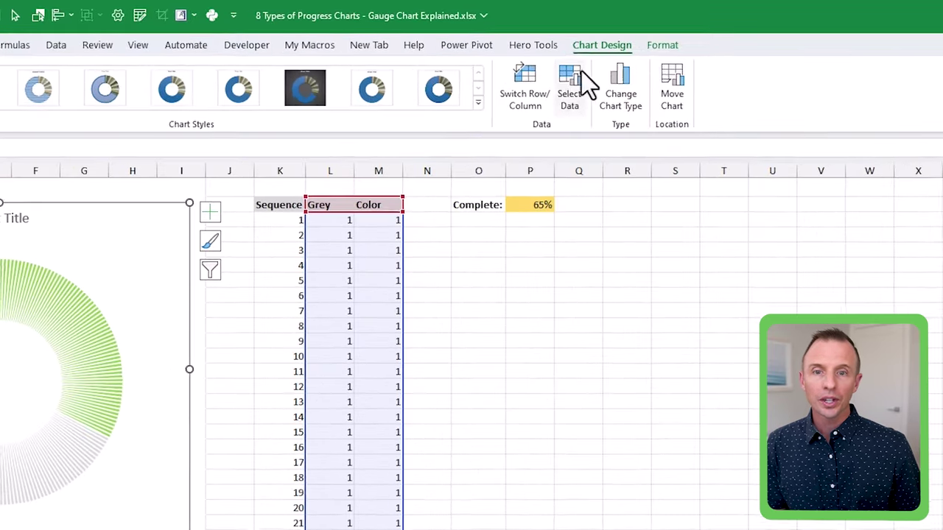
# - Switch to the chart's Format tab
pyautogui.click(663, 46)
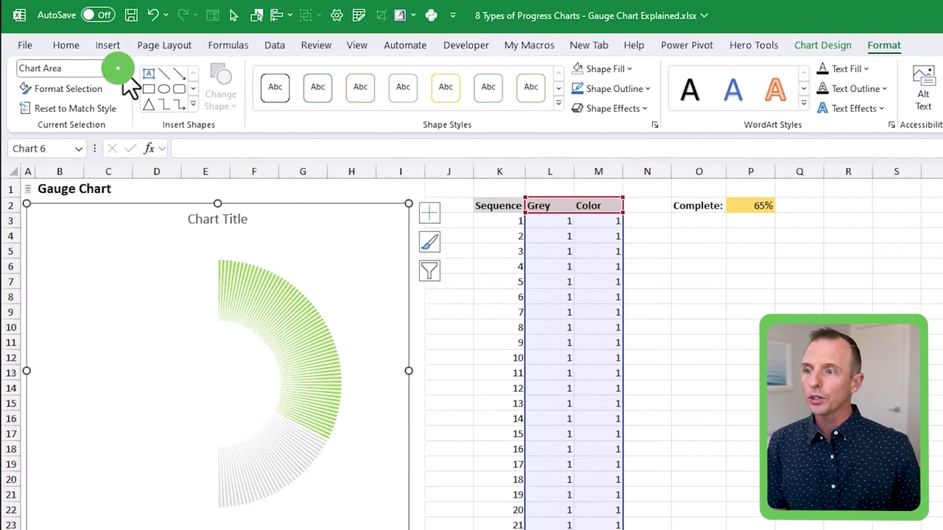
# - Select the Grey series and set its Angle of first slice to 270° in Format Data Series
pyautogui.click(120, 69)
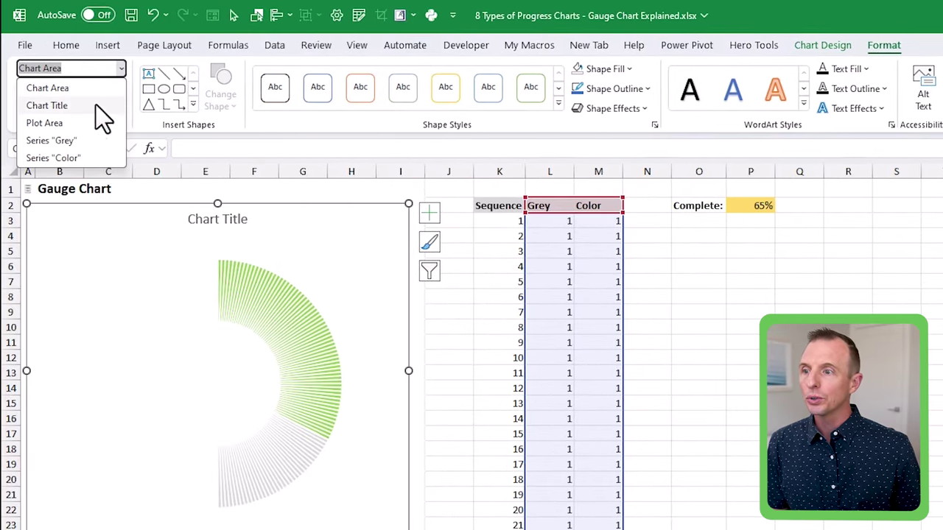
pyautogui.click(64, 141)
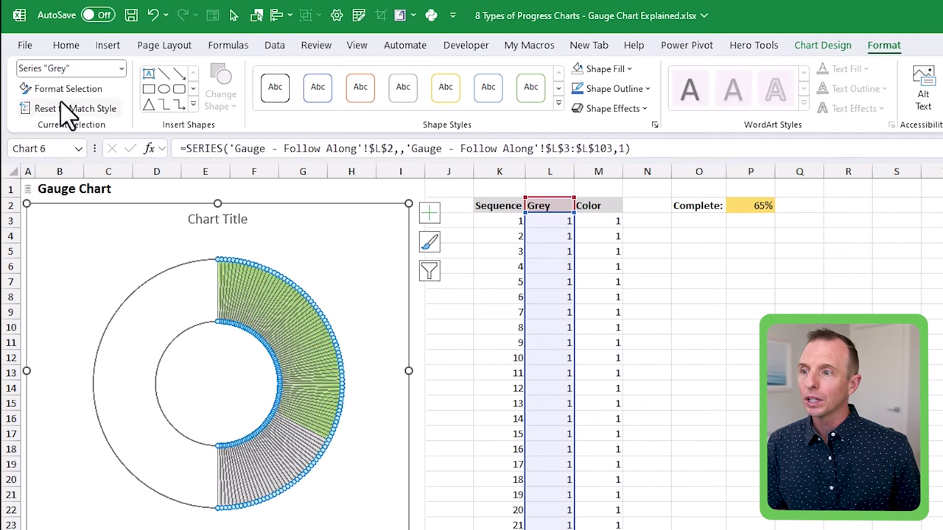
pyautogui.click(42, 89)
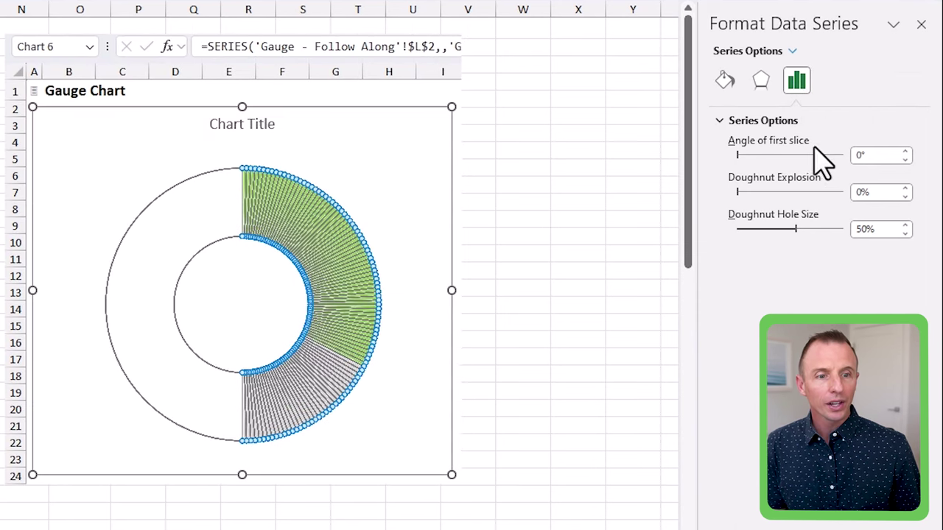
pyautogui.doubleClick(862, 154)
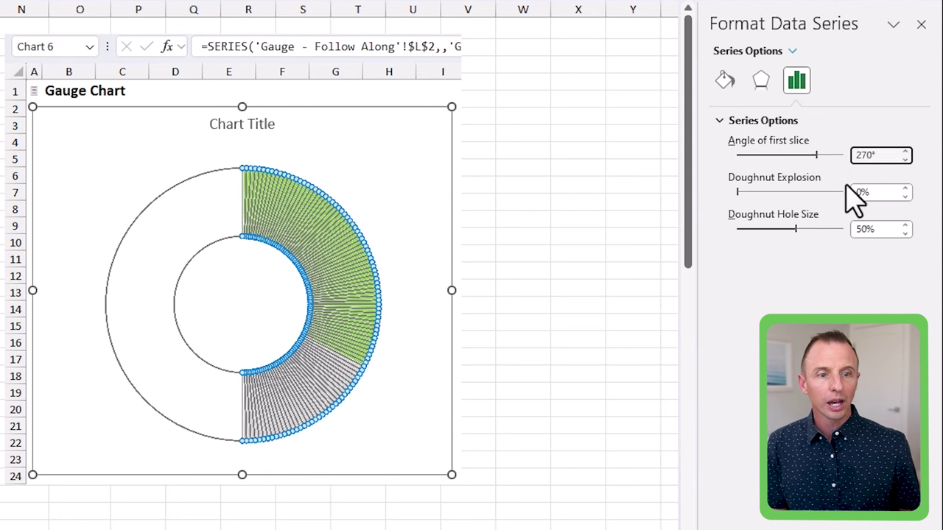
pyautogui.press('Return')
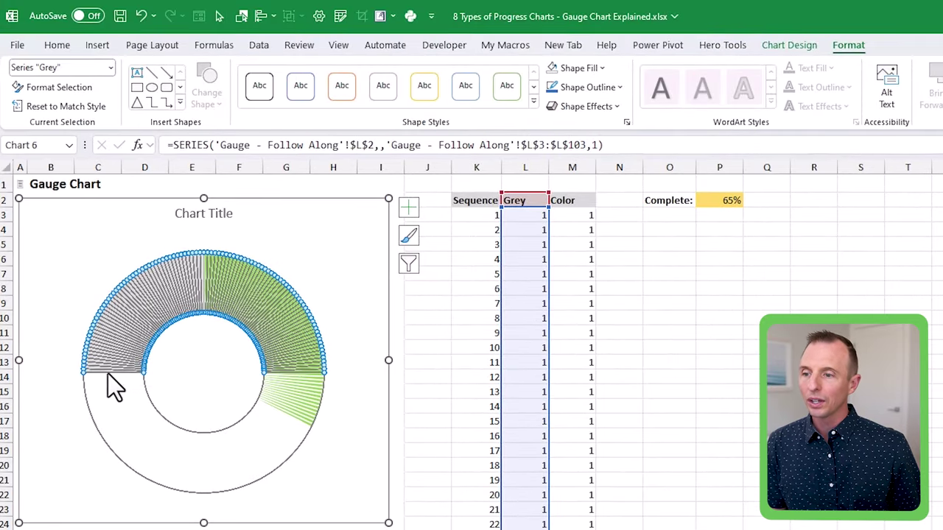
pyautogui.moveTo(89, 378)
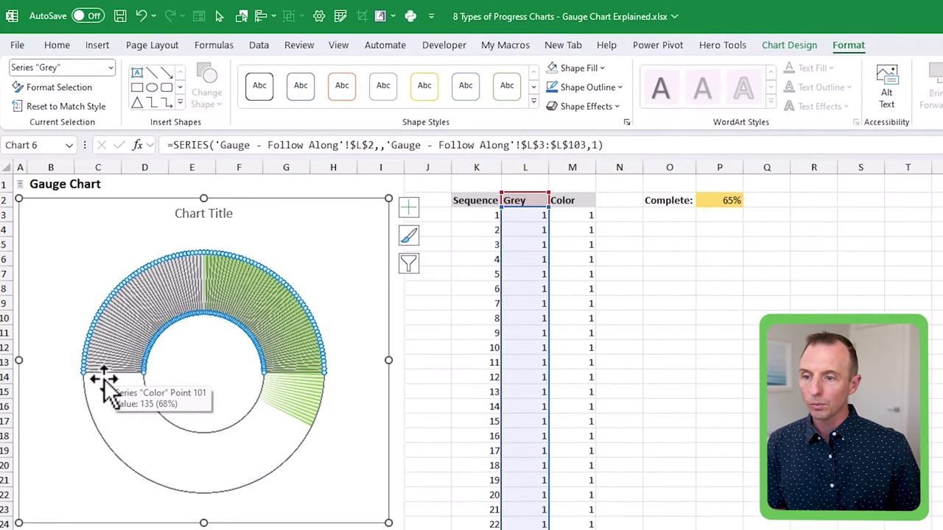
# - Set the Color series' first-slice angle to 270° so the green bars sit over the grey
pyautogui.click(110, 68)
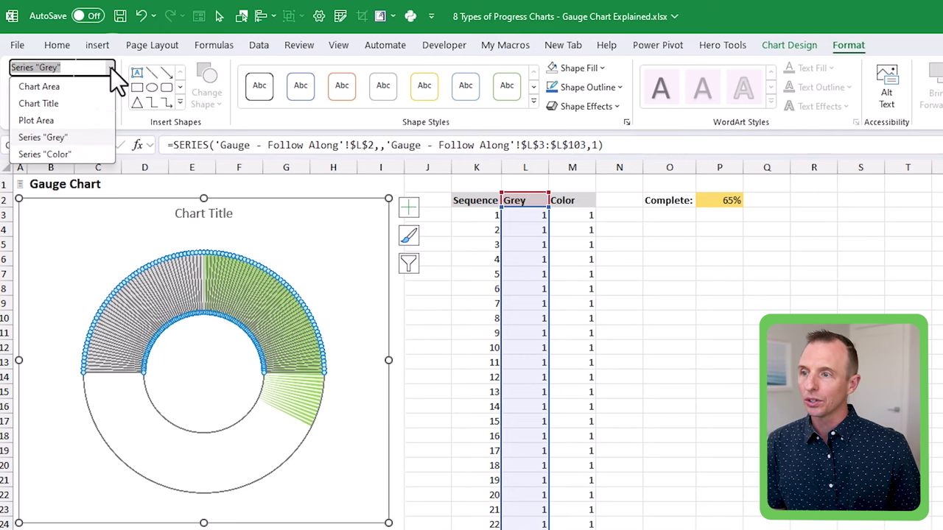
pyautogui.click(44, 156)
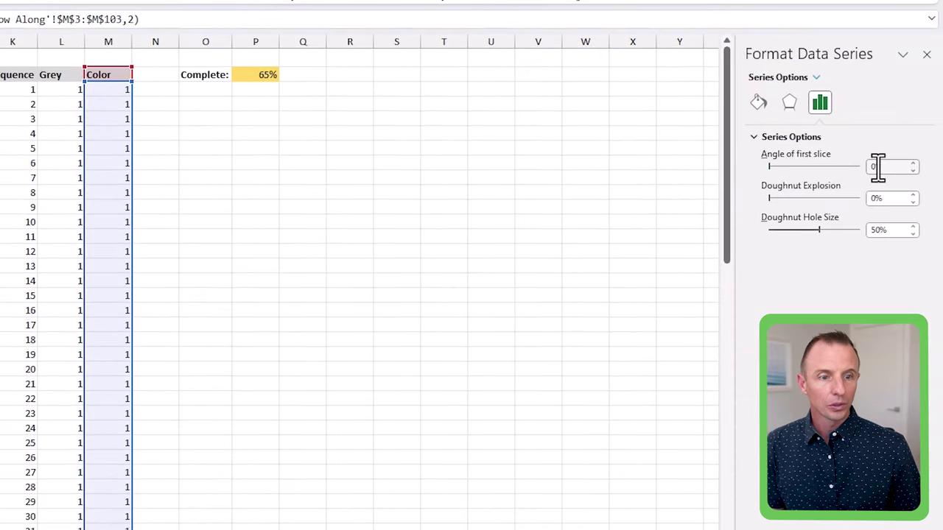
pyautogui.click(876, 166)
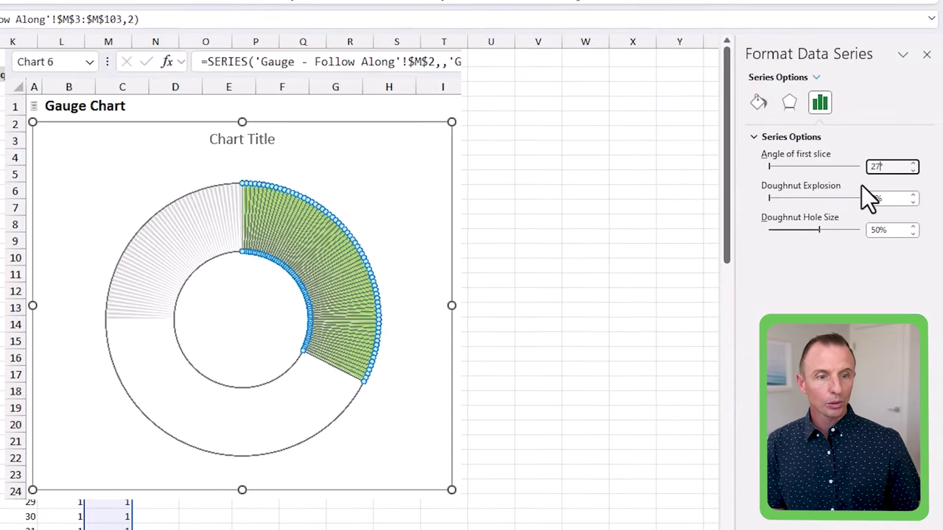
pyautogui.press('Return')
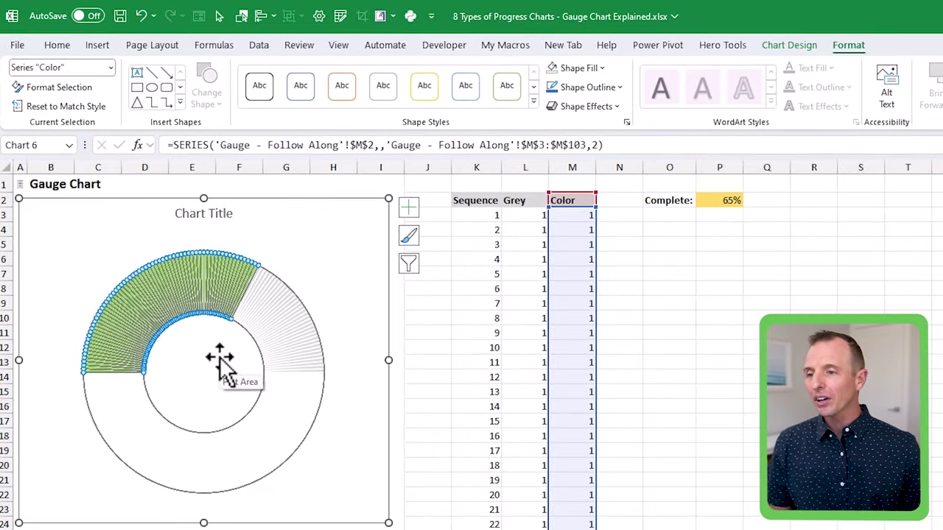
pyautogui.click(70, 452)
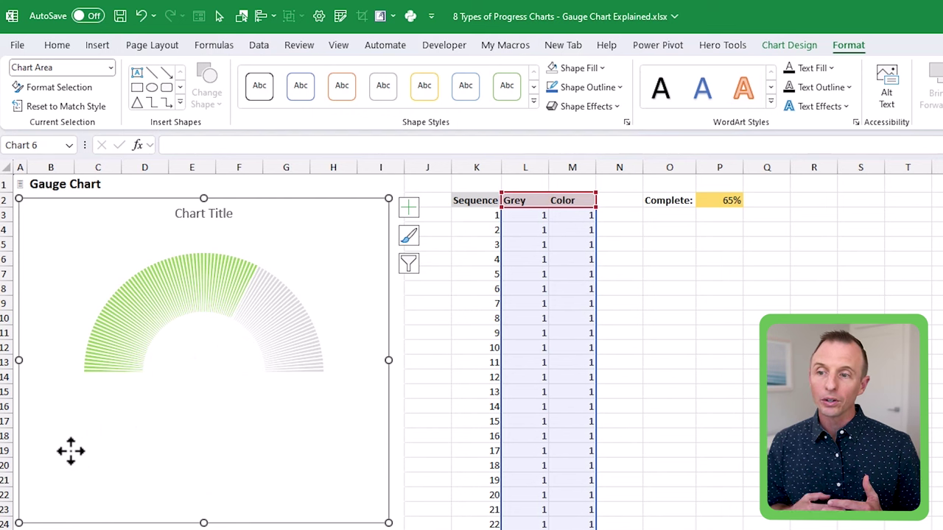
# - Set the green Color ring's Doughnut Hole Size to 65% via Ctrl+1, then reselect Series 'Grey'
pyautogui.click(122, 321)
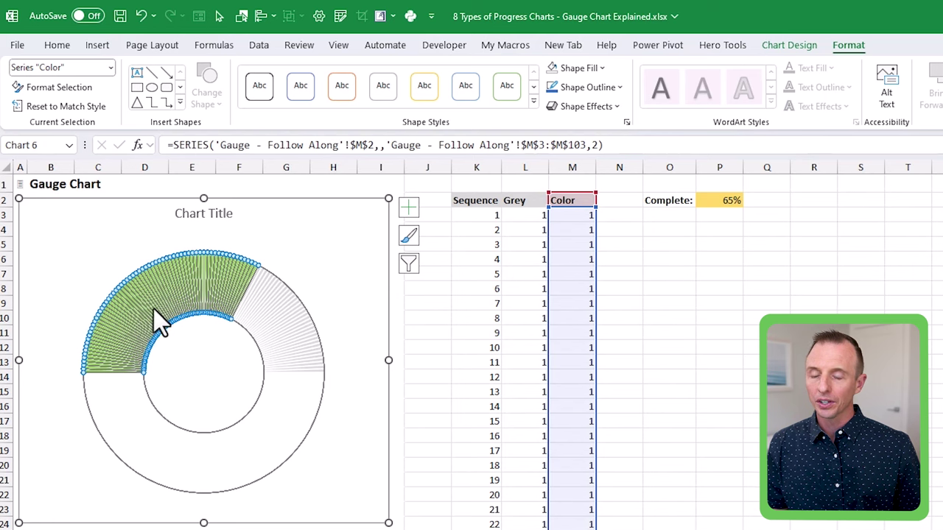
pyautogui.hotkey('ctrl', '1')
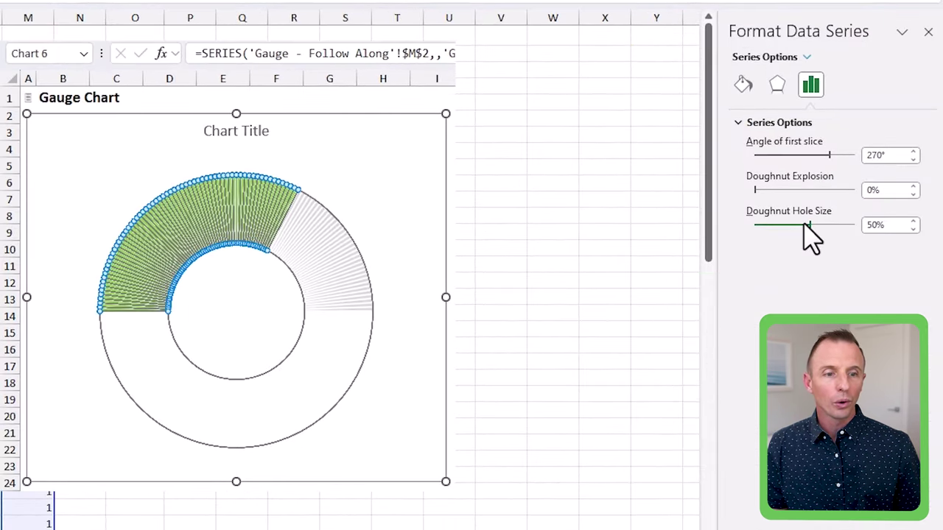
pyautogui.click(876, 226)
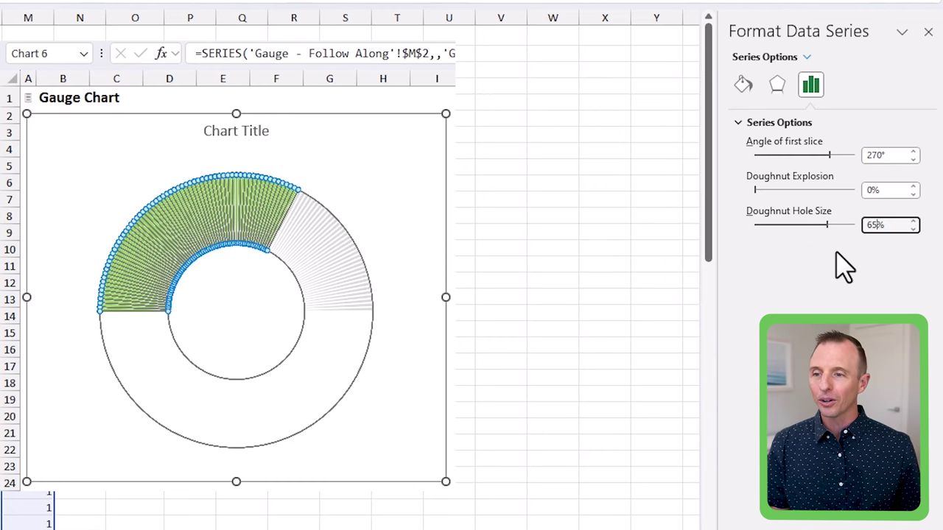
pyautogui.write('65')
pyautogui.press('Return')
pyautogui.hscroll(5, 406, 288)
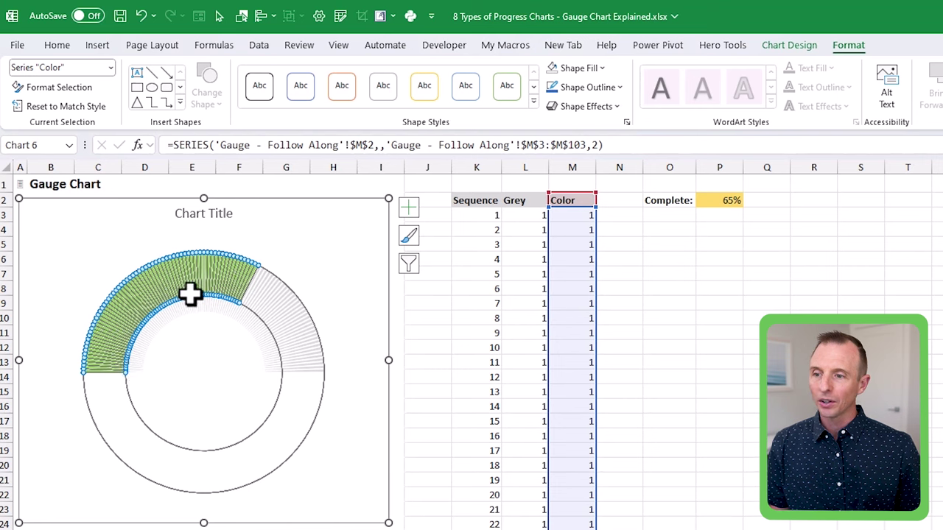
pyautogui.click(110, 68)
pyautogui.click(47, 138)
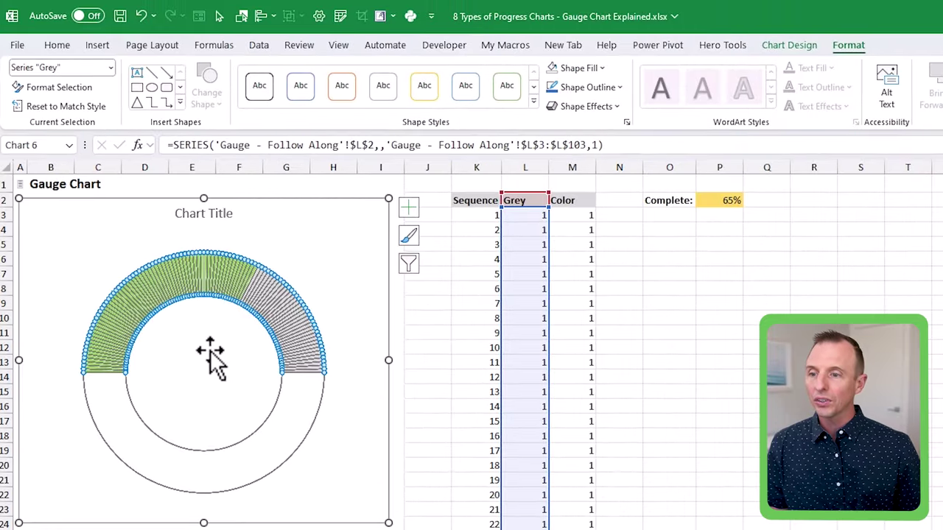
# - With the whole chart selected, draw a text box from Insert > Shapes inside the gauge's hollow
pyautogui.click(170, 402)
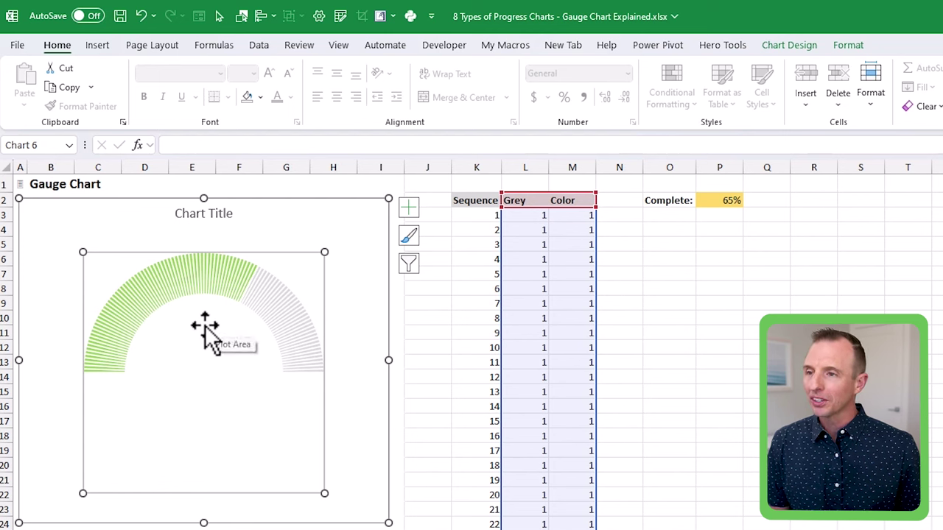
pyautogui.click(158, 197)
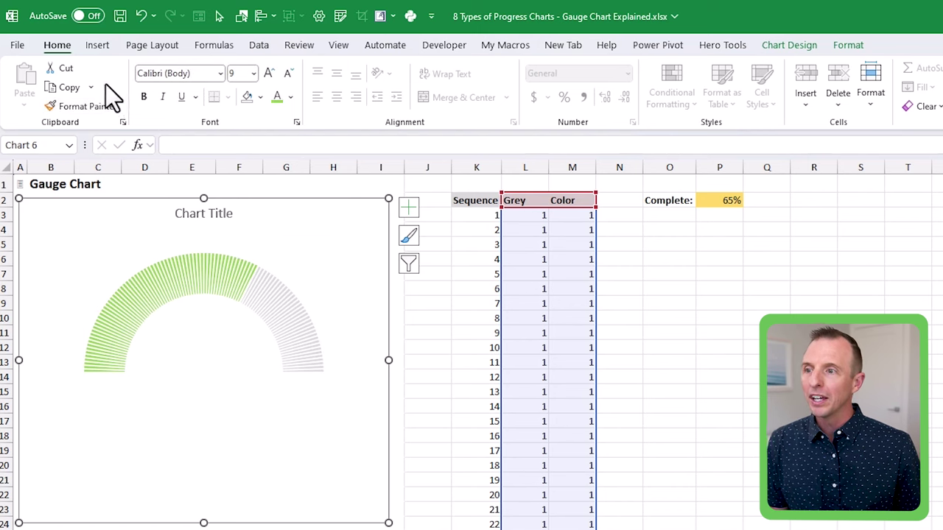
pyautogui.click(98, 45)
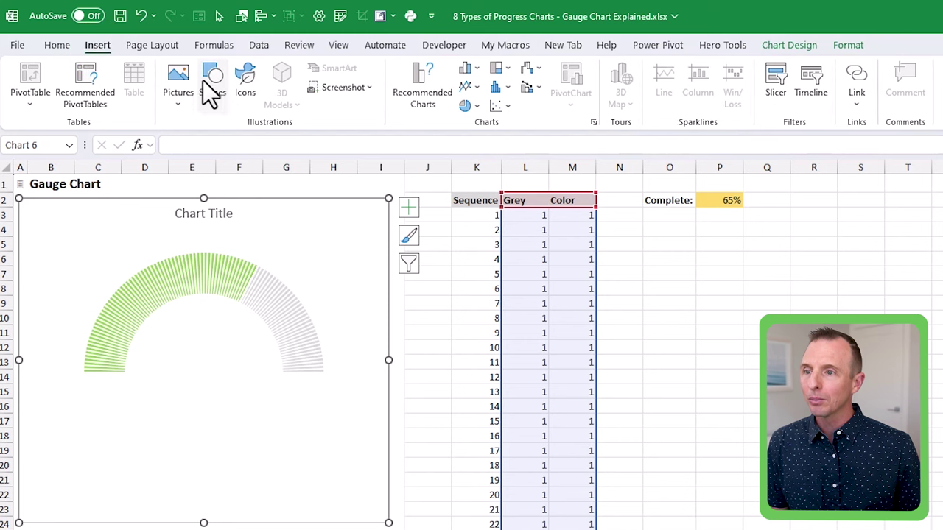
pyautogui.click(212, 88)
pyautogui.click(206, 145)
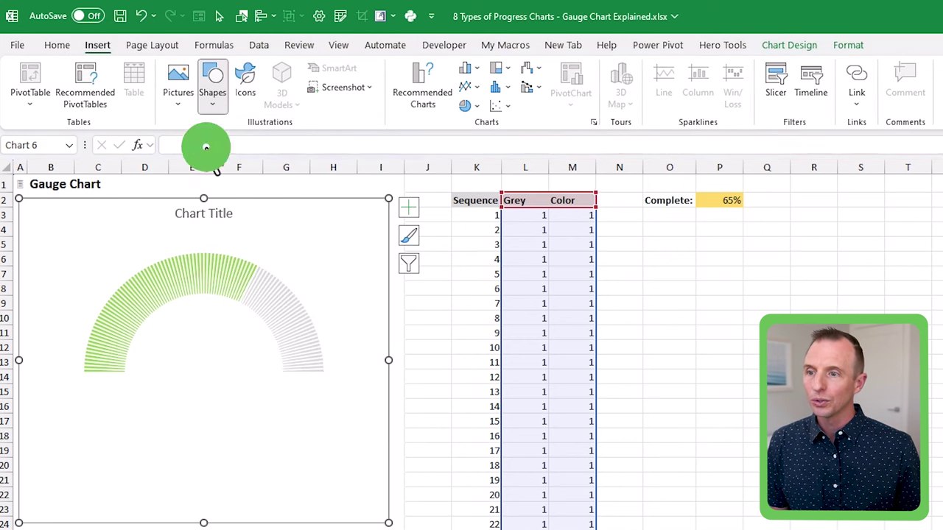
pyautogui.moveTo(176, 336); pyautogui.dragTo(245, 374)
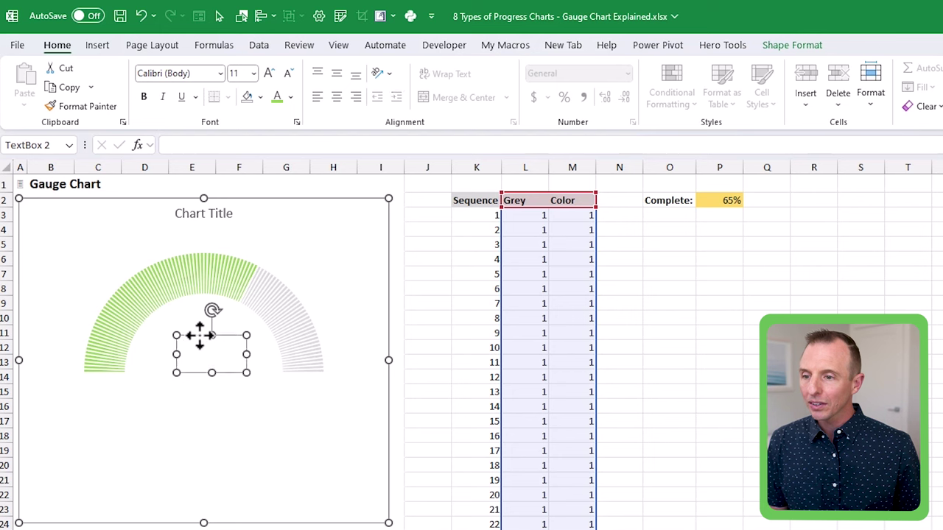
# - Link the text box to cell P2 with the formula =P2 so it shows 65%
pyautogui.click(173, 151)
pyautogui.write('=')
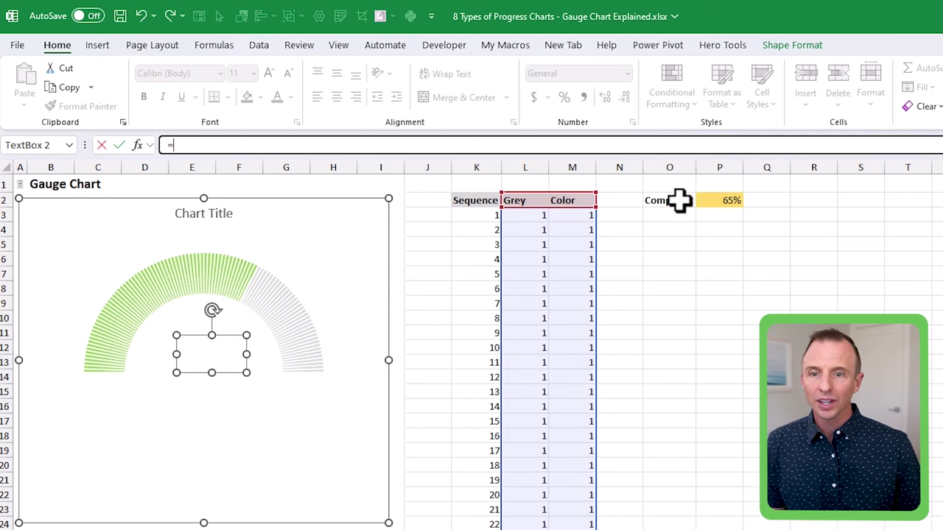
pyautogui.click(715, 200)
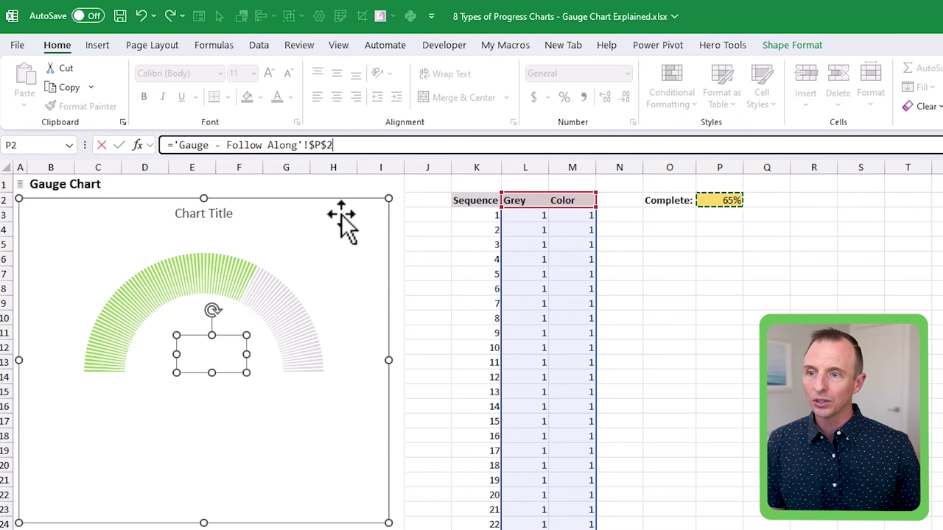
pyautogui.press('Return')
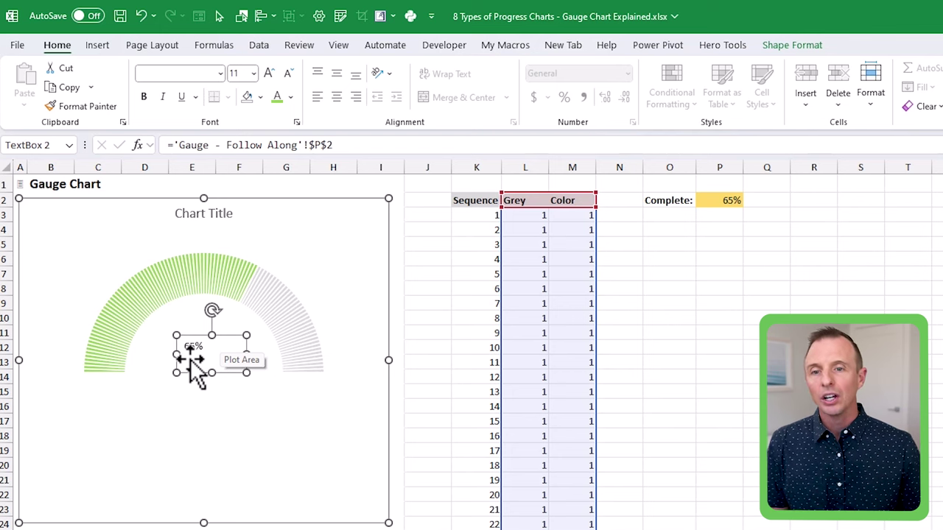
# - Change the Complete value in cell P2 to 50%
pyautogui.click(713, 195)
pyautogui.write('5')
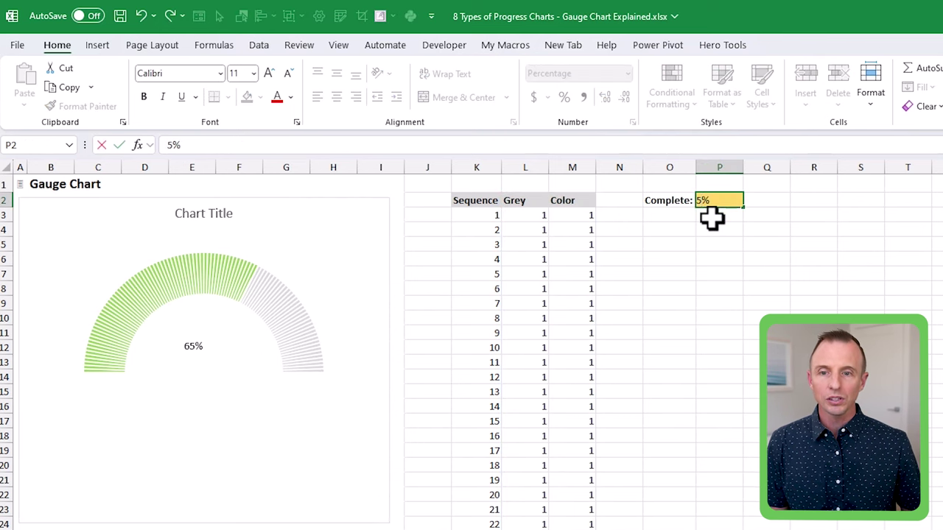
pyautogui.press('Return')
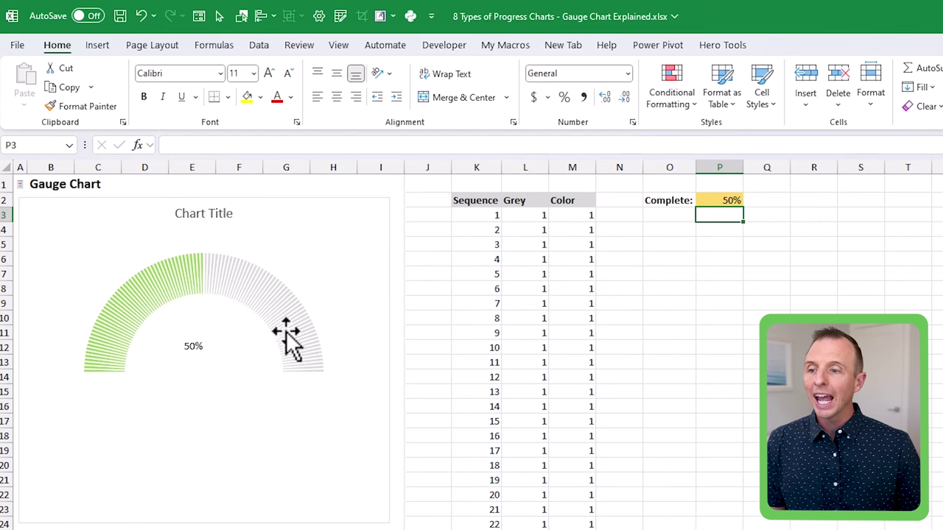
# - Format the 50% label as 20-point bold light-green text, centred in its box beneath the arc
pyautogui.click(190, 363)
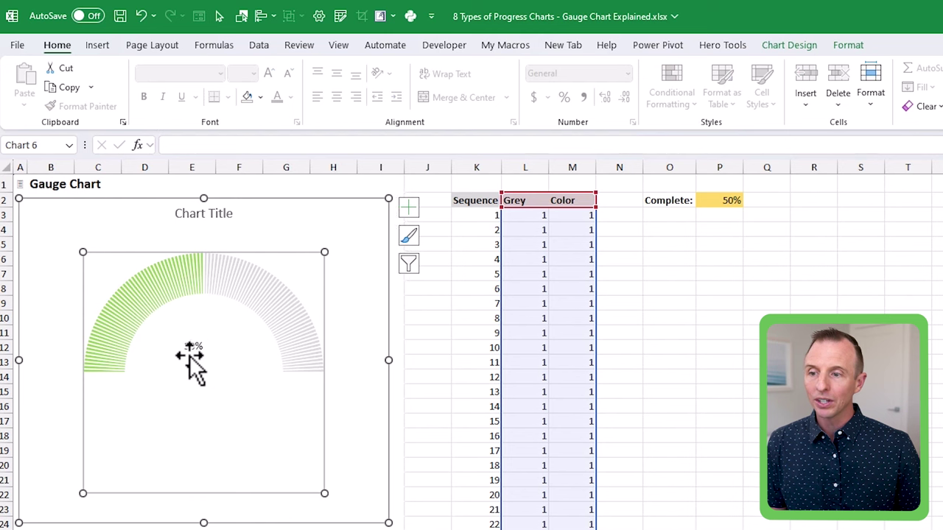
pyautogui.click(193, 352)
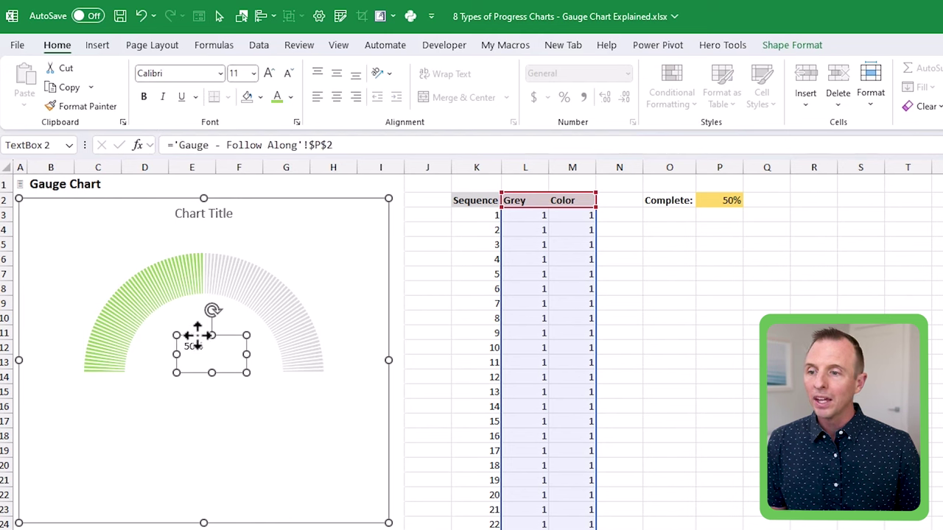
pyautogui.click(269, 74)
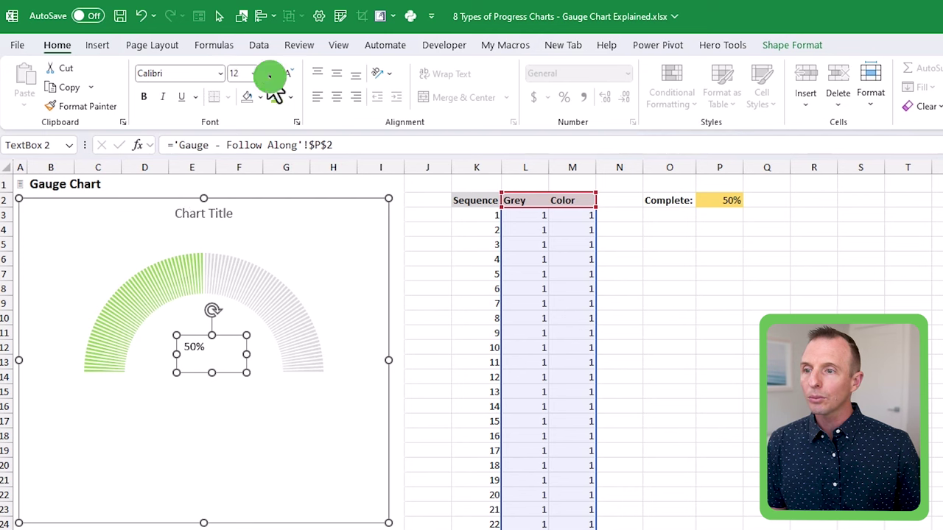
pyautogui.click(270, 74)
pyautogui.click(269, 73)
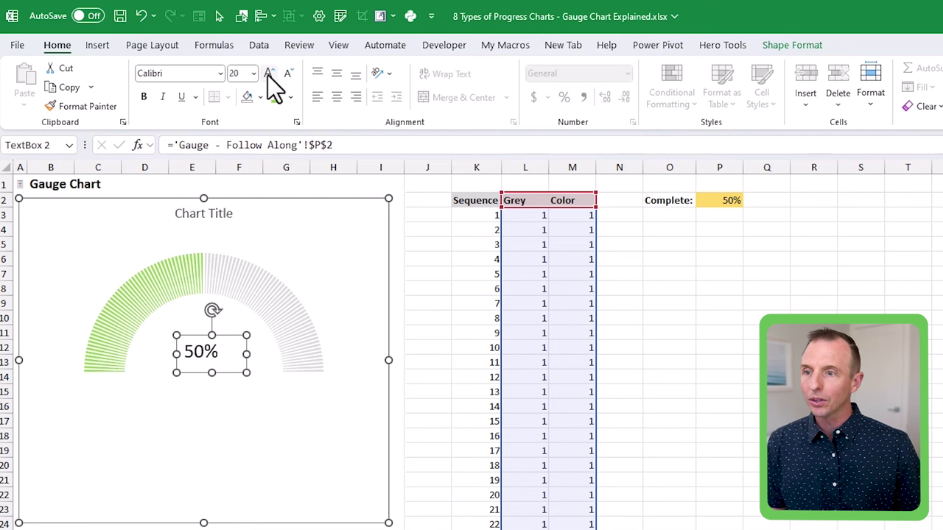
pyautogui.click(290, 96)
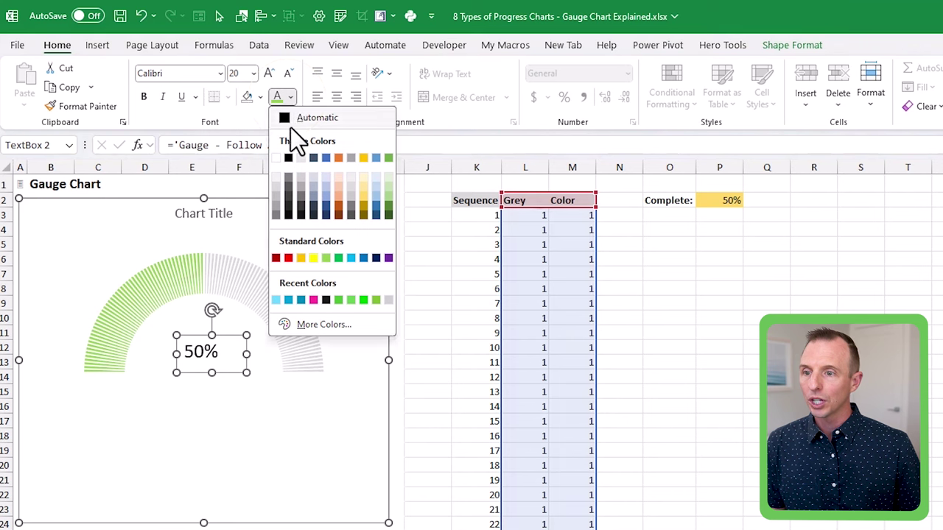
pyautogui.click(324, 258)
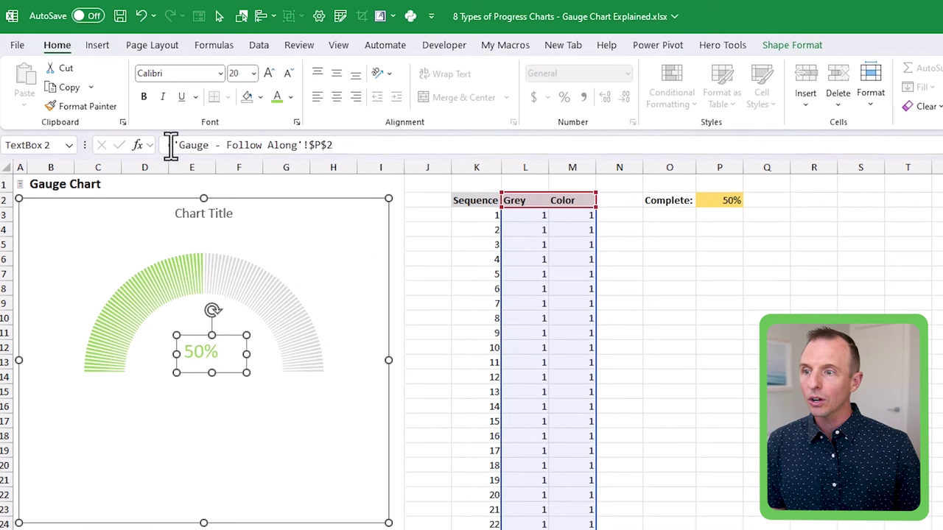
pyautogui.click(336, 98)
pyautogui.moveTo(235, 343); pyautogui.dragTo(226, 341)
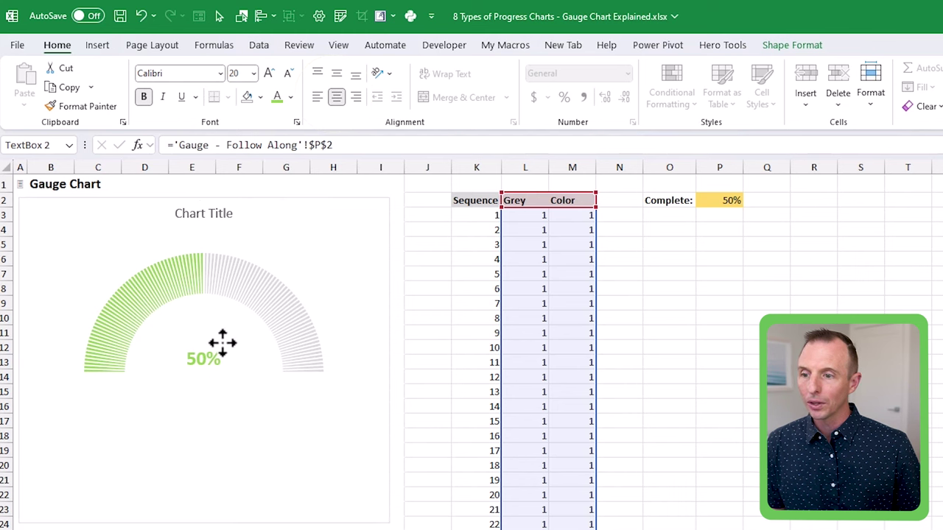
pyautogui.click(224, 346)
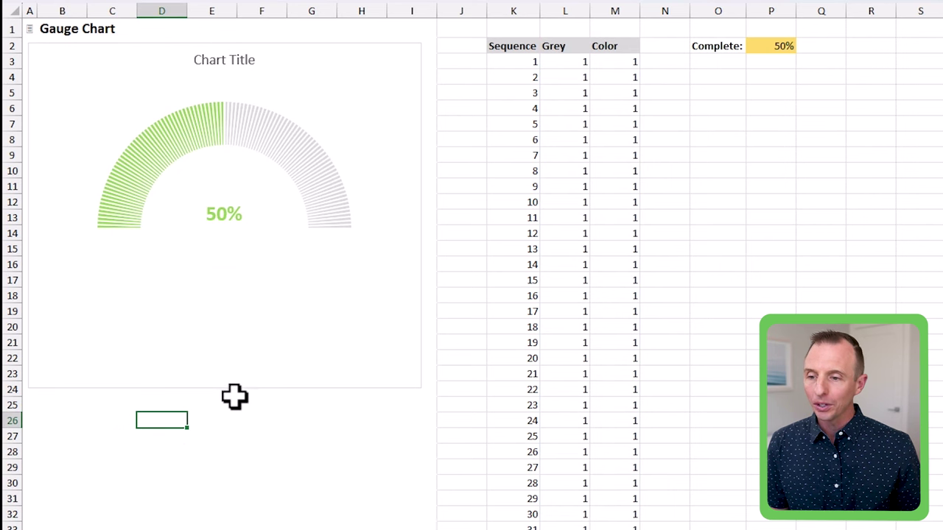
# - Select the entire chart area and set Format > Shape Outline to No Outline
pyautogui.click(312, 287)
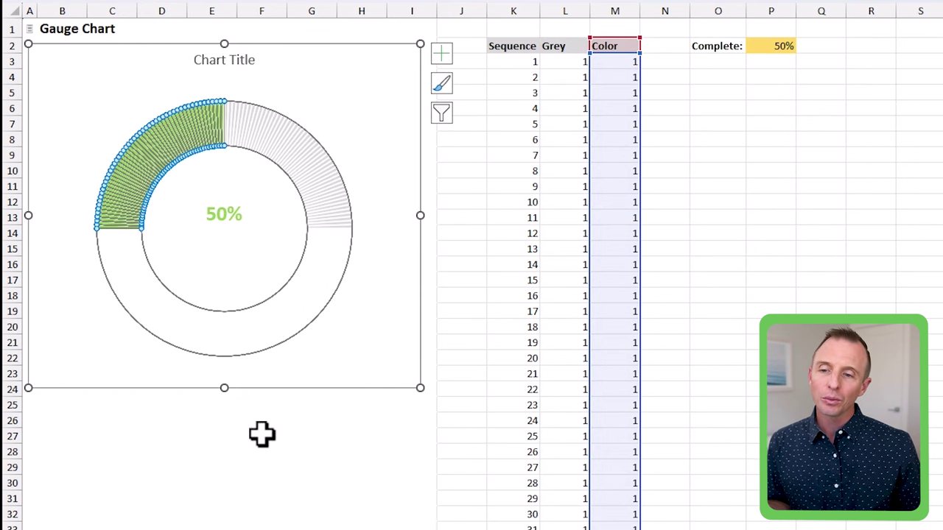
pyautogui.click(268, 387)
pyautogui.click(268, 387)
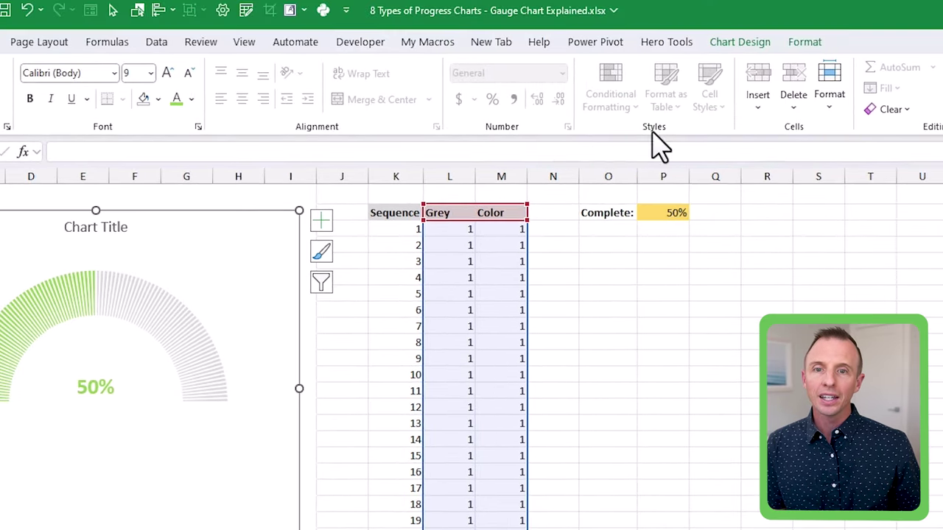
pyautogui.click(801, 43)
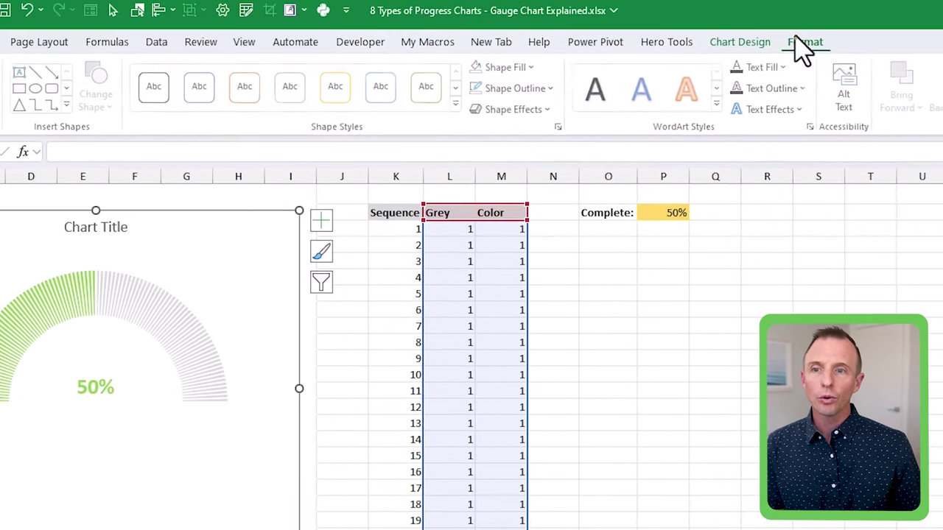
pyautogui.click(547, 92)
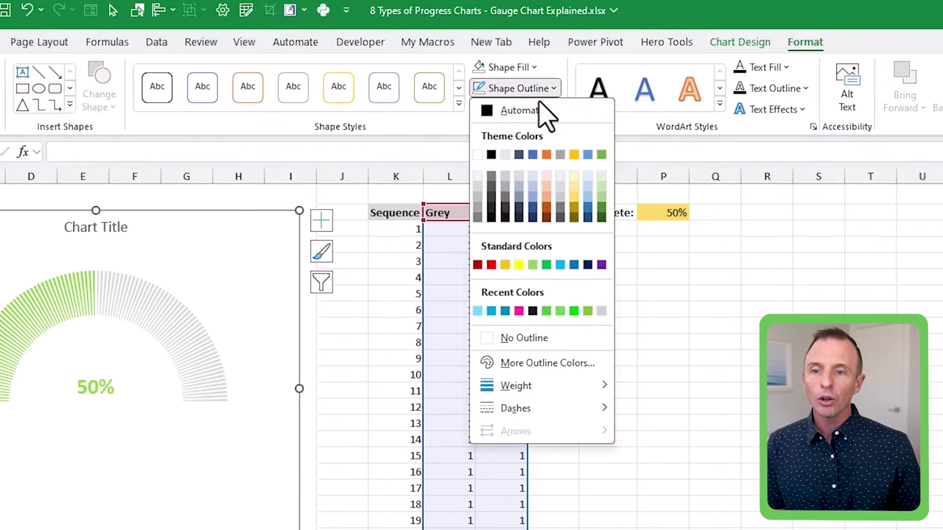
pyautogui.click(489, 339)
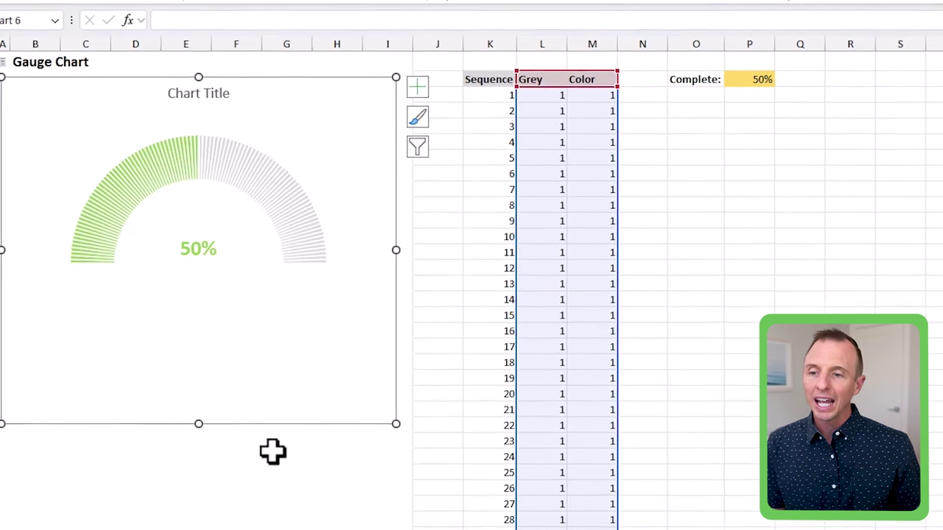
pyautogui.click(247, 468)
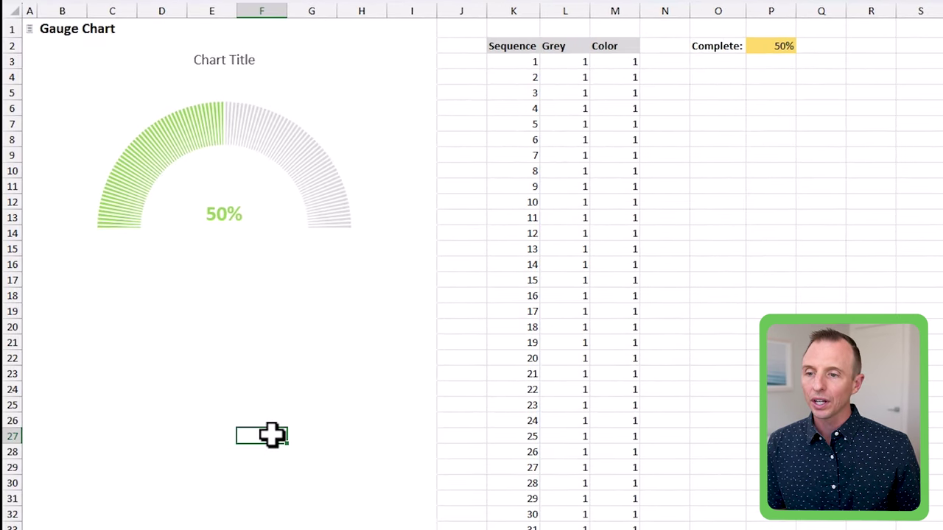